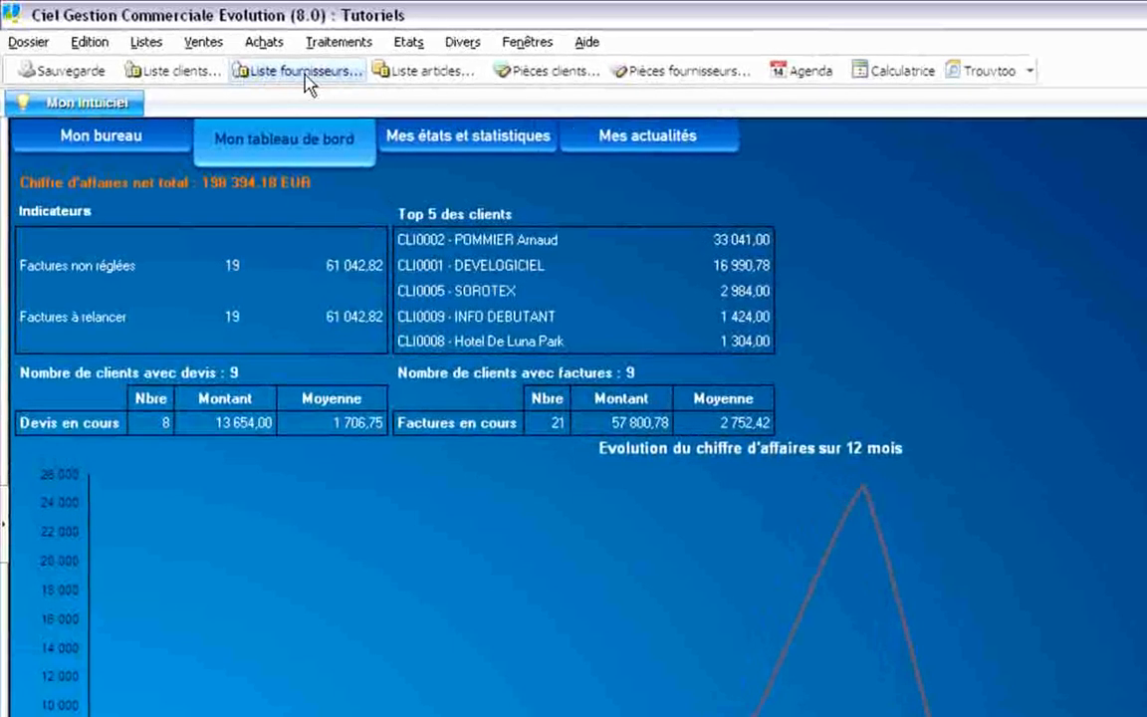
# Create a new supplier from the supplier list with the code BAR and the name Barnier.
pyautogui.click(145, 44)
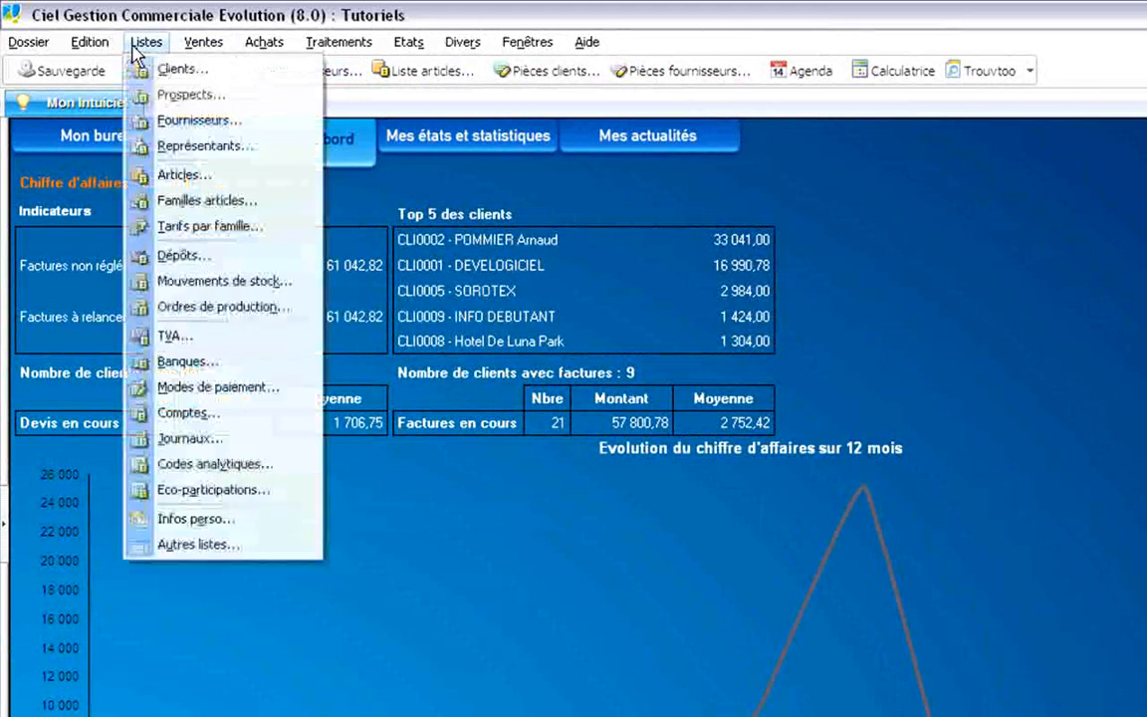
pyautogui.click(189, 120)
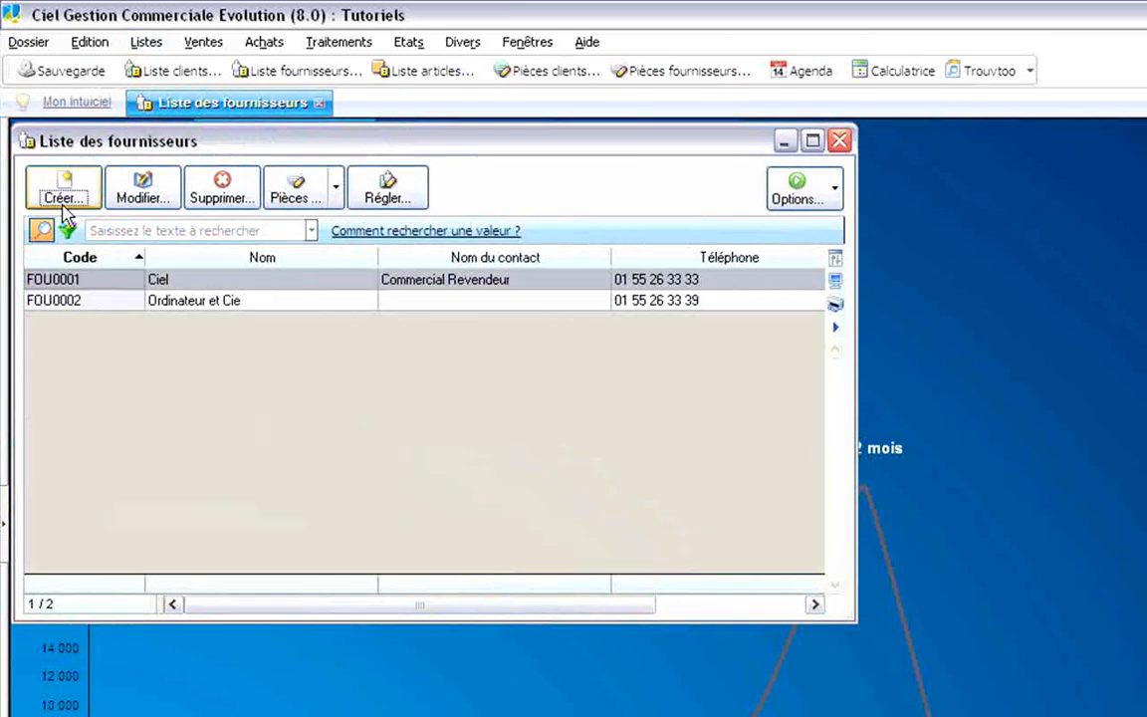
pyautogui.click(74, 192)
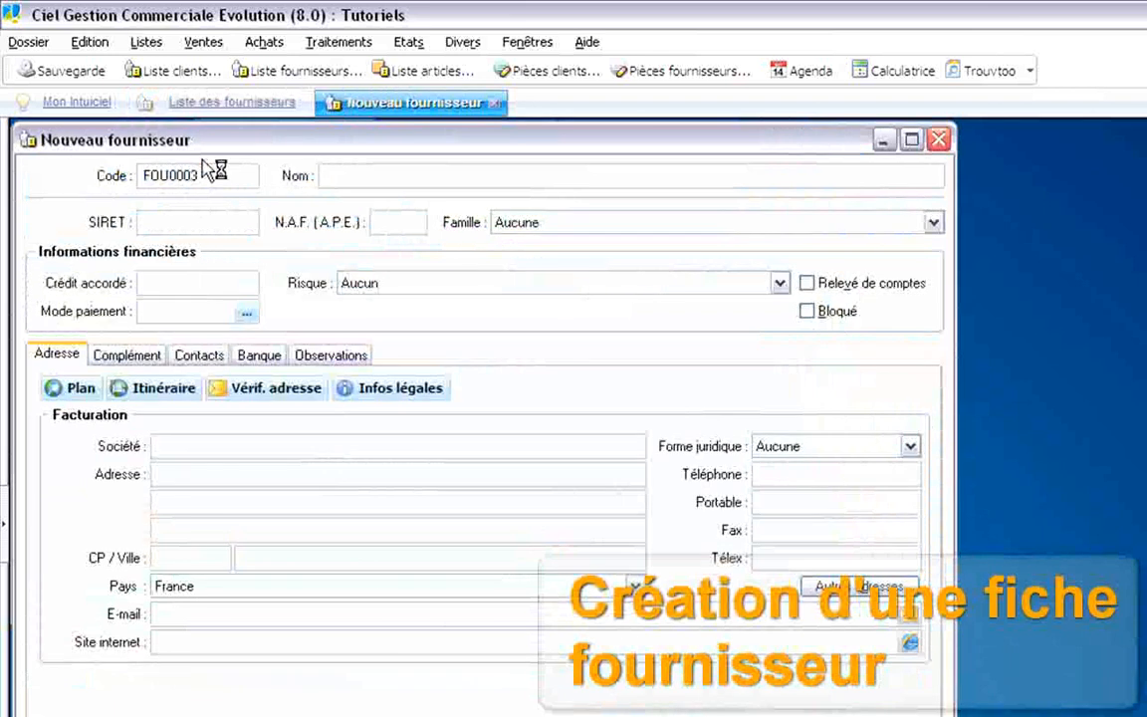
pyautogui.click(205, 176)
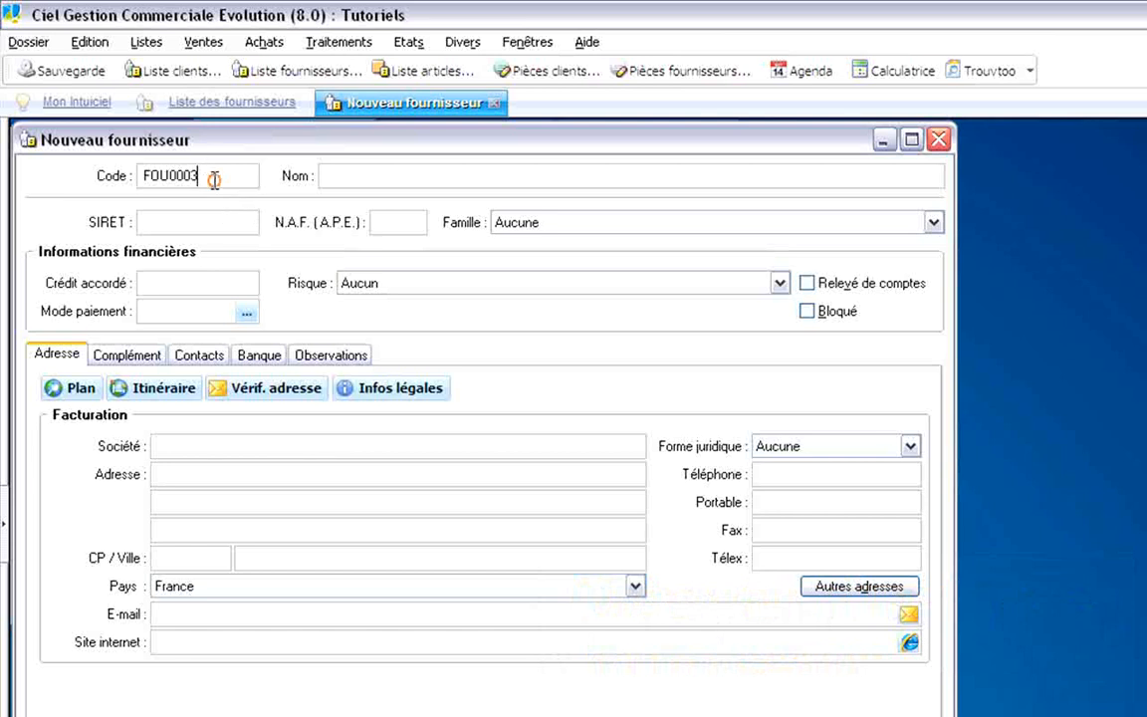
pyautogui.moveTo(214, 180); pyautogui.dragTo(87, 184)
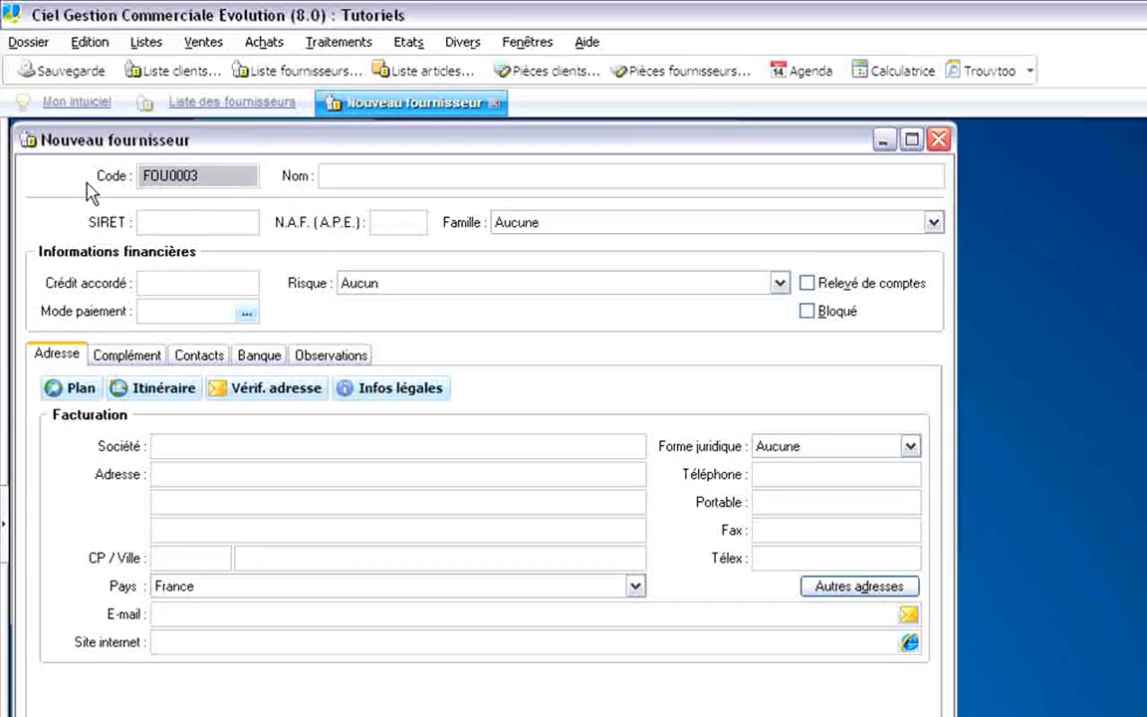
pyautogui.write('BAR')
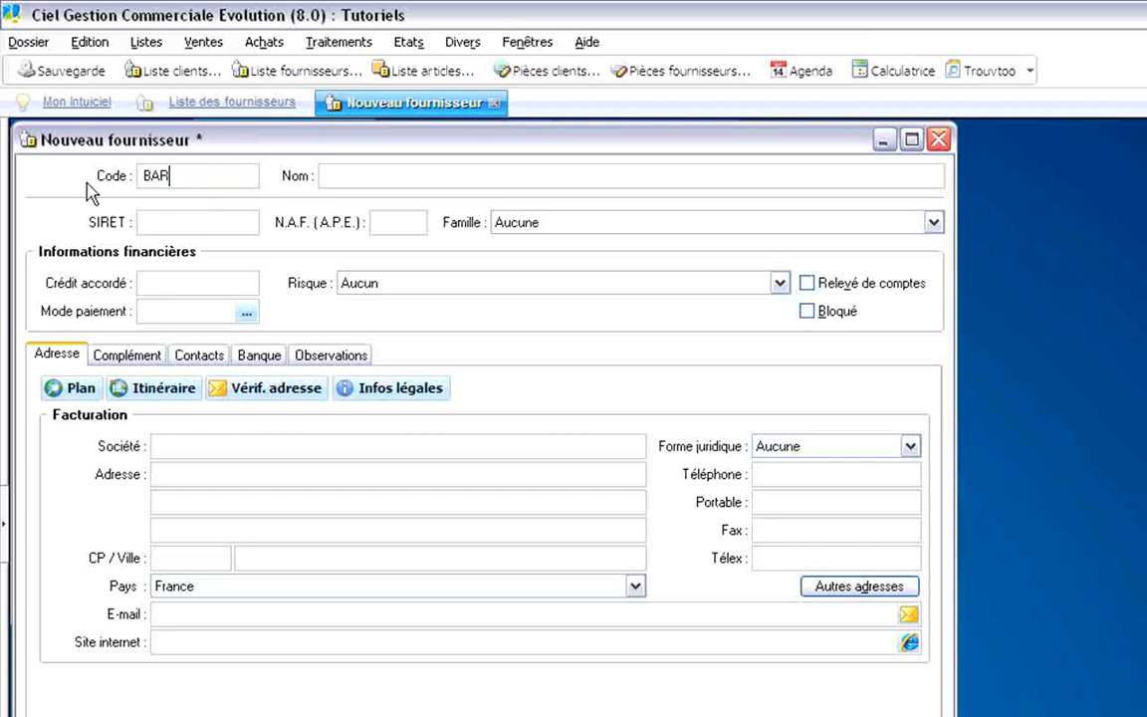
pyautogui.write('Barnier')
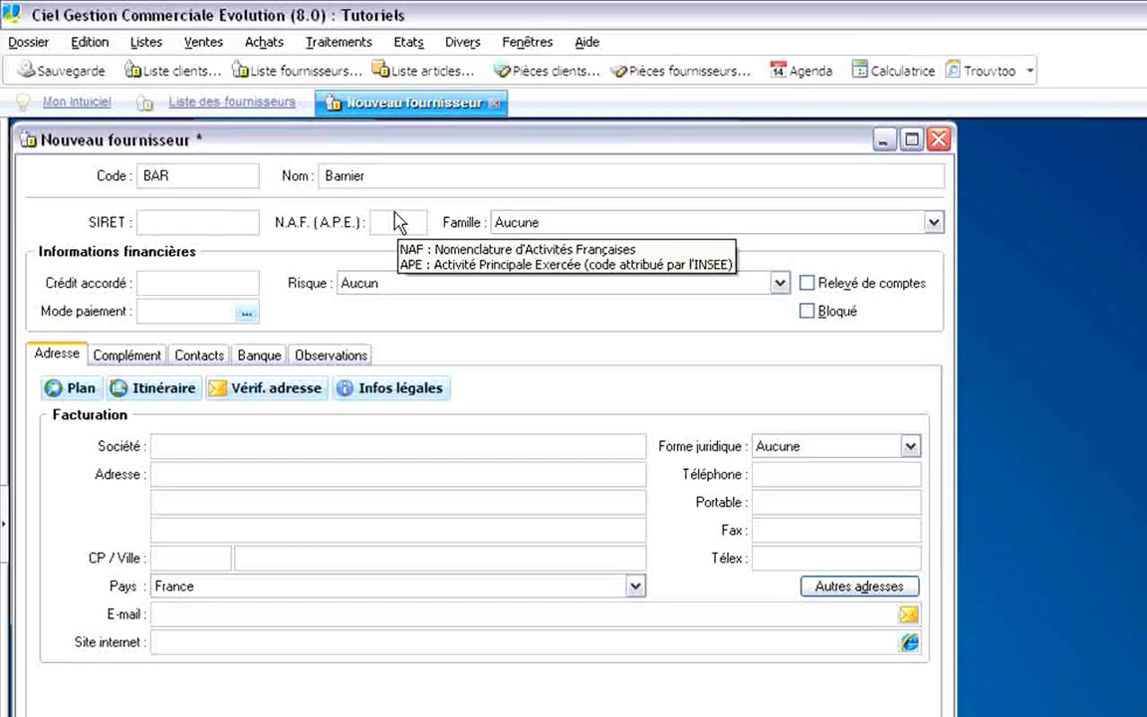
# Assign the supplier to the Grossiste family and enable Relevé de comptes, leaving the risk at Aucun.
pyautogui.click(577, 225)
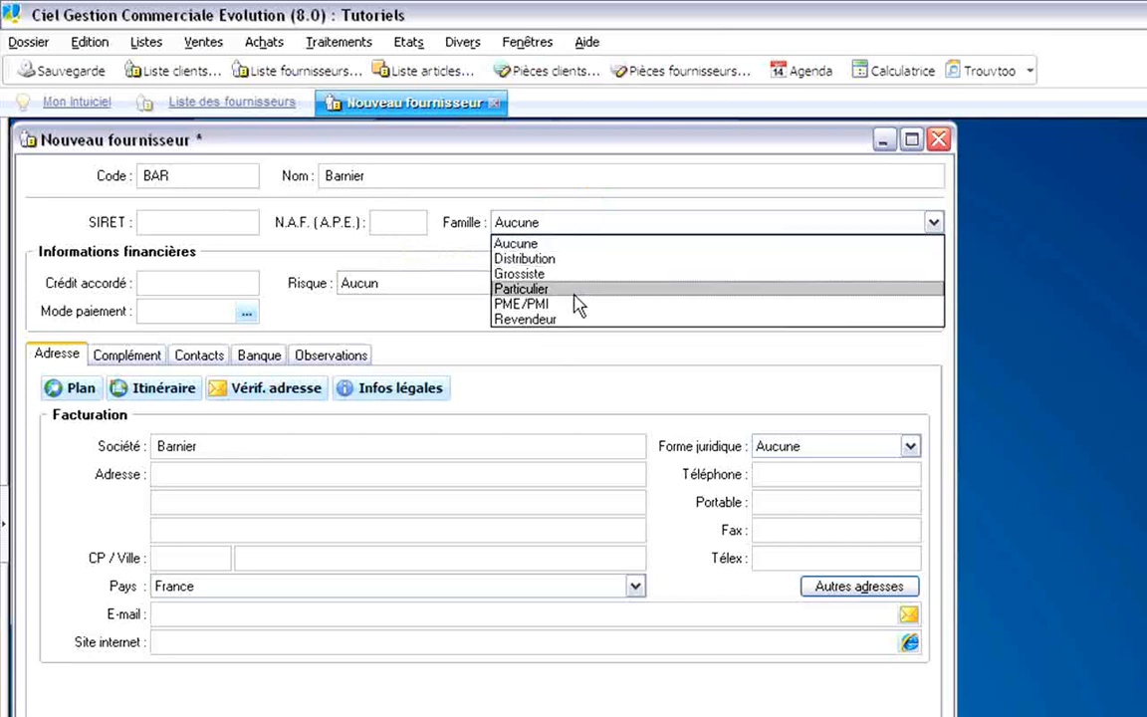
pyautogui.click(572, 273)
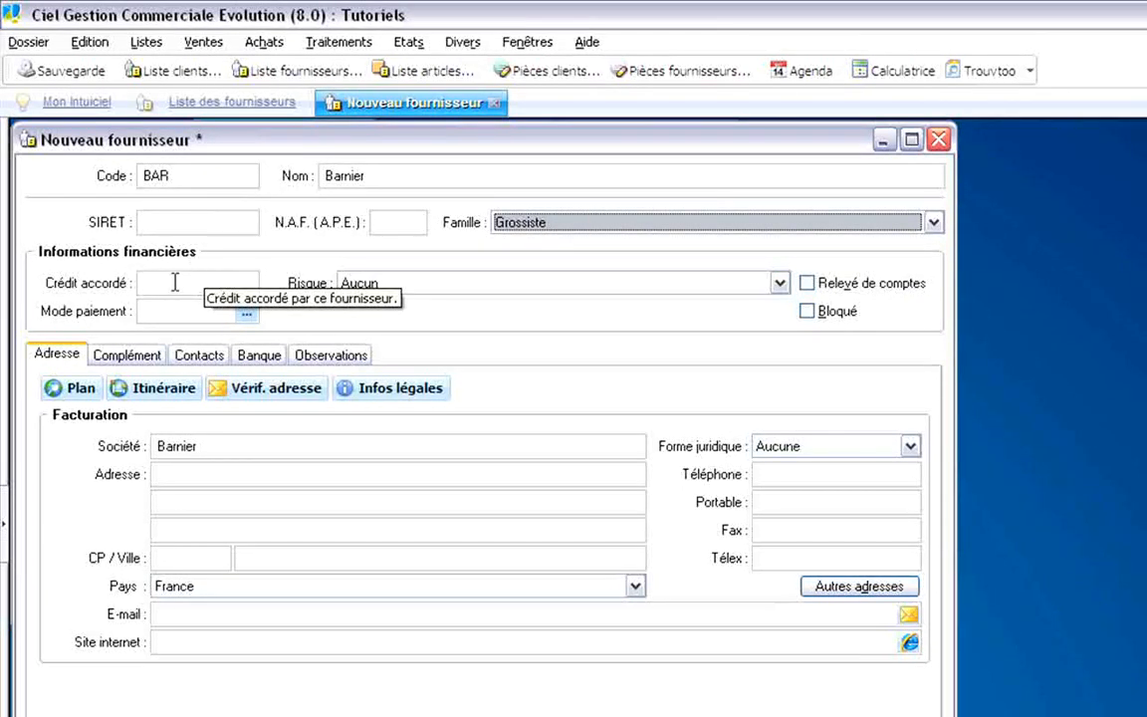
pyautogui.click(779, 283)
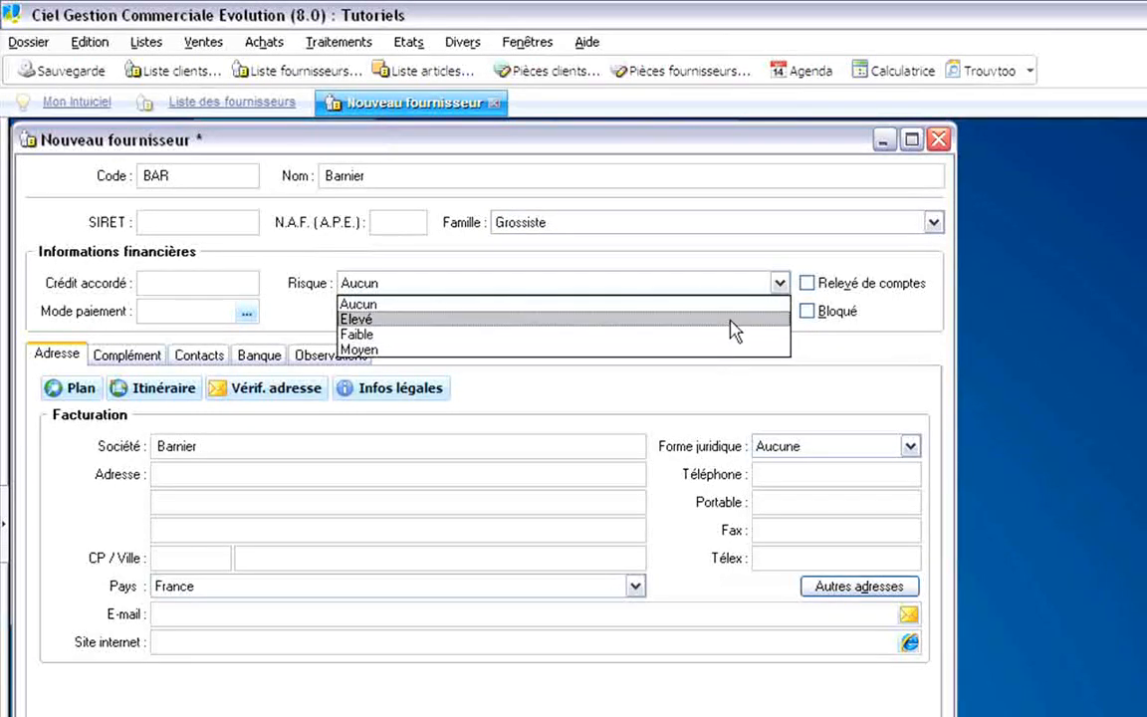
pyautogui.click(693, 281)
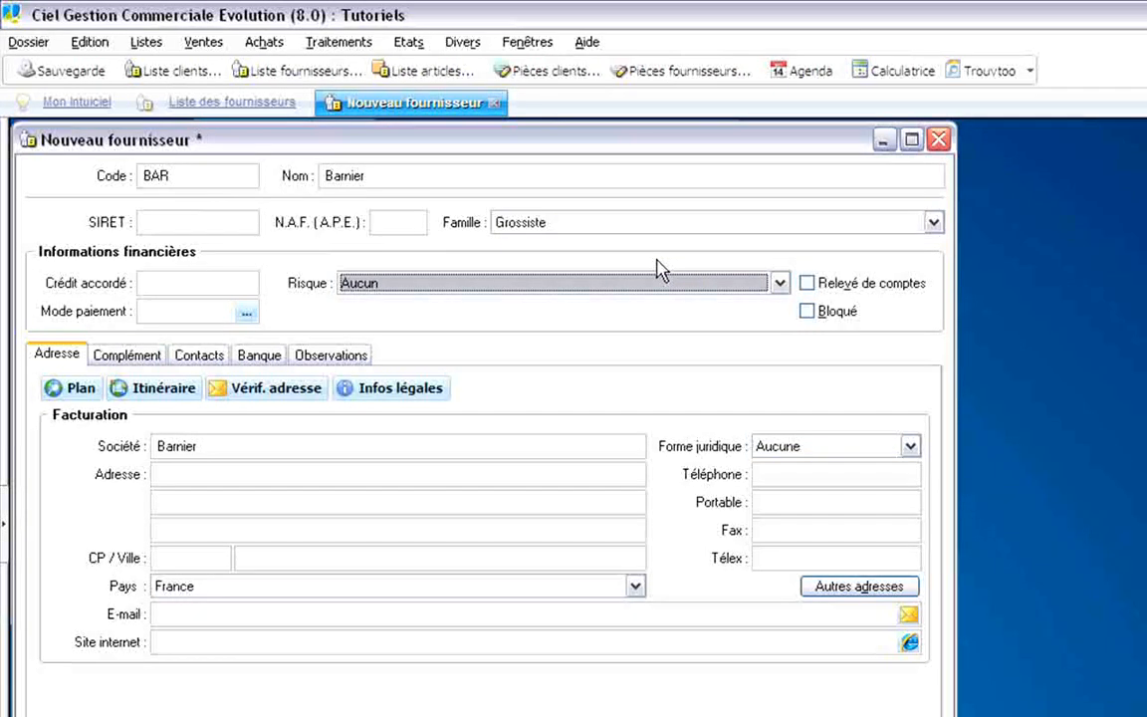
pyautogui.click(806, 285)
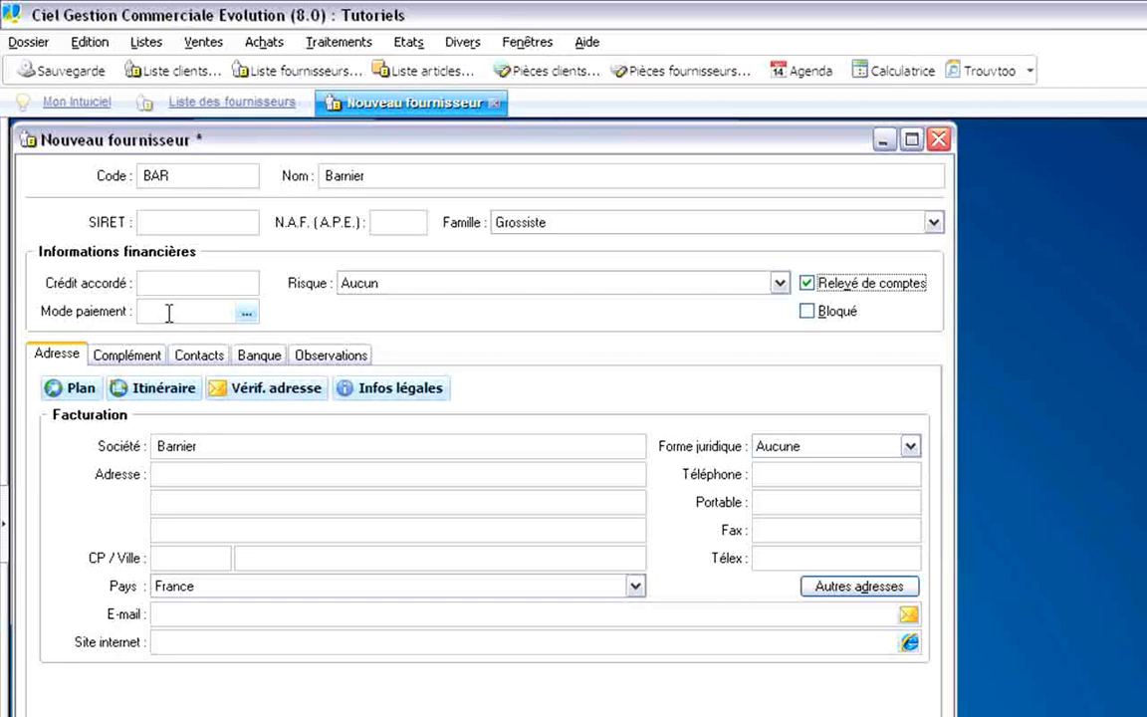
# Set the supplier's payment mode to CHQ, Chèque à réception.
pyautogui.click(247, 313)
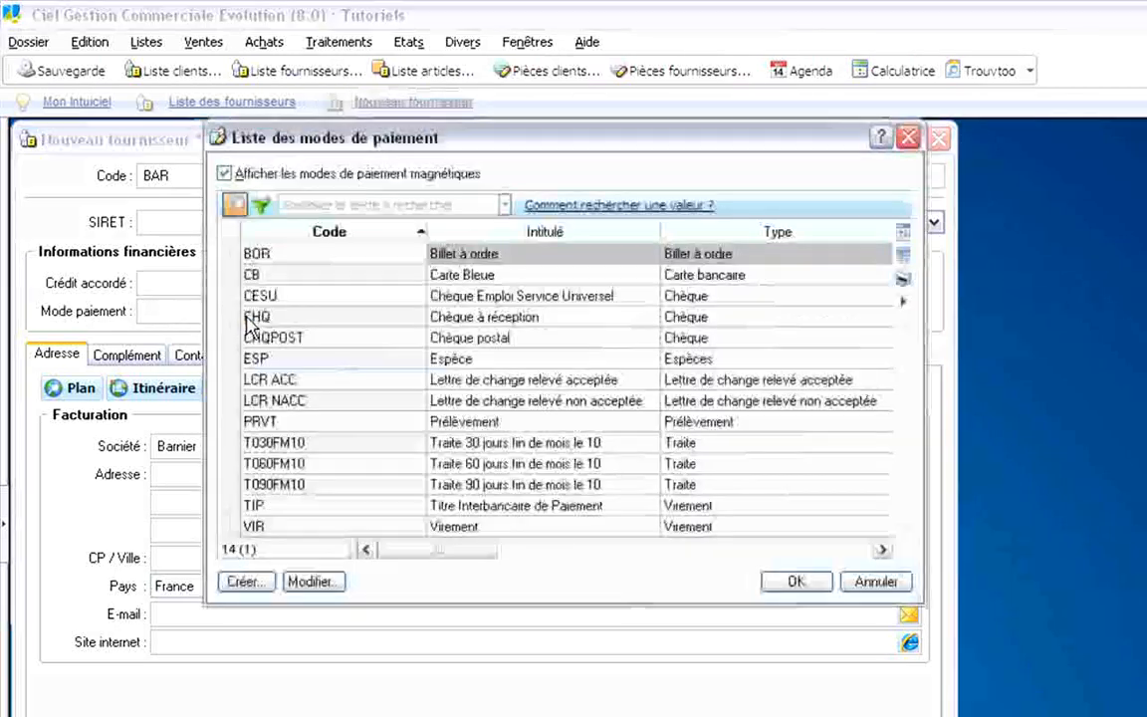
pyautogui.click(476, 319)
pyautogui.click(794, 581)
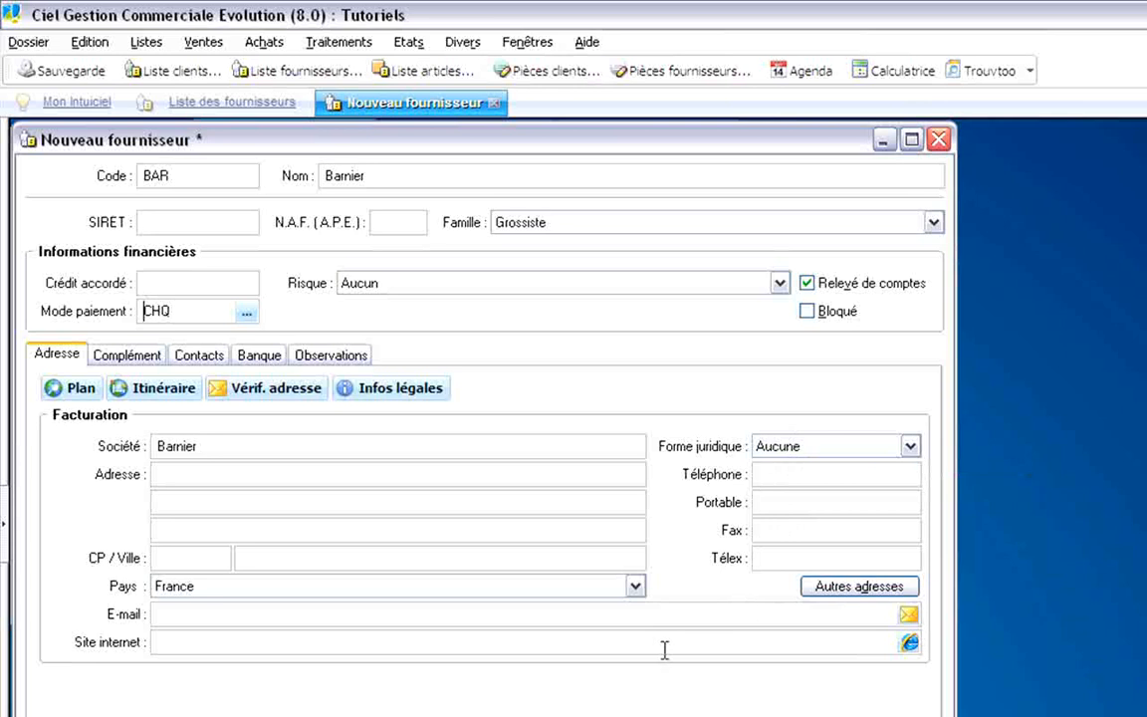
pyautogui.click(294, 612)
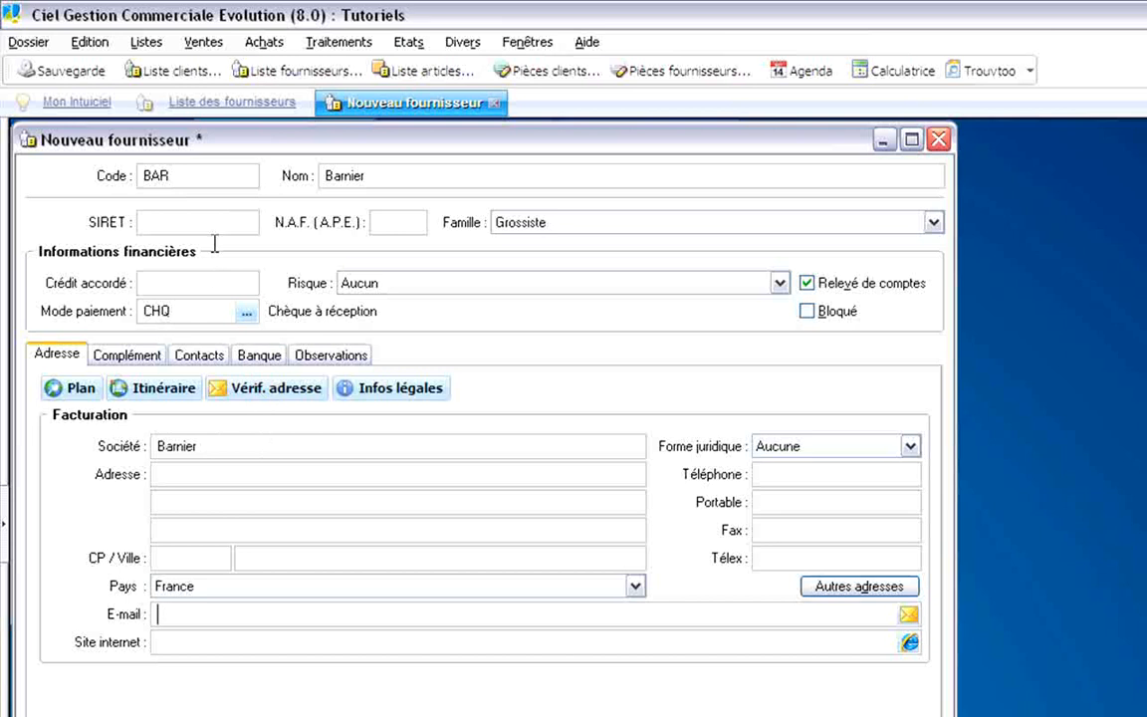
# Review the TVA modes in the supplier's complementary details and try the Fournisseur divers option.
pyautogui.moveTo(223, 246)
pyautogui.click(123, 355)
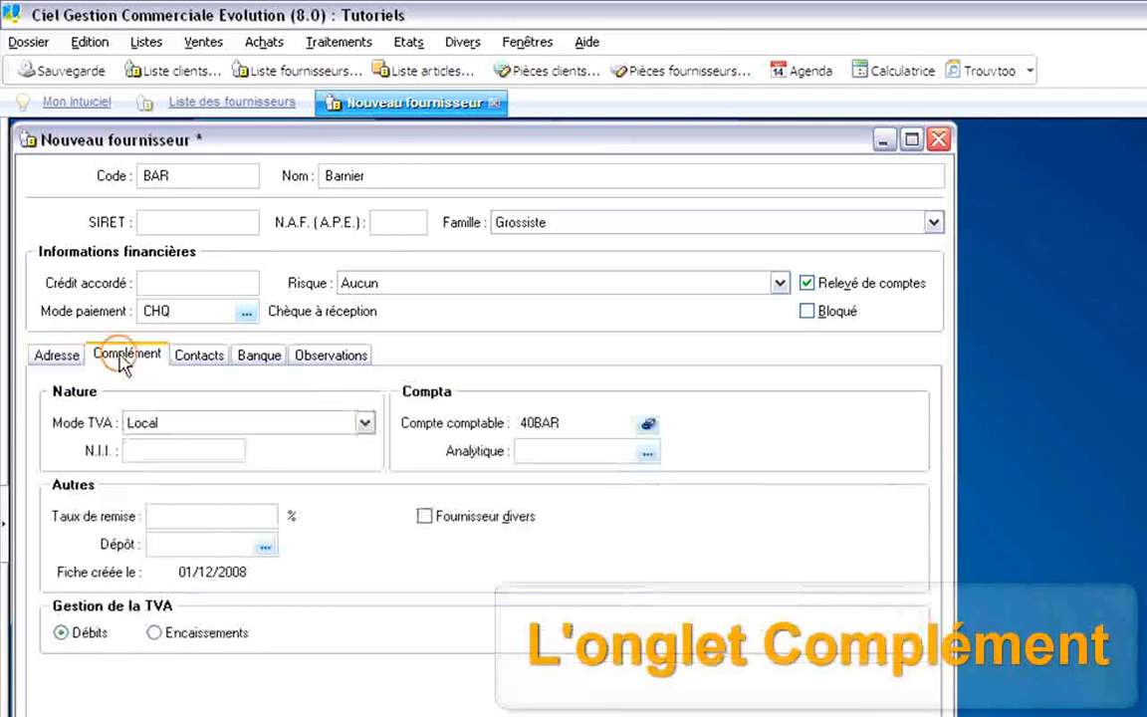
pyautogui.click(366, 423)
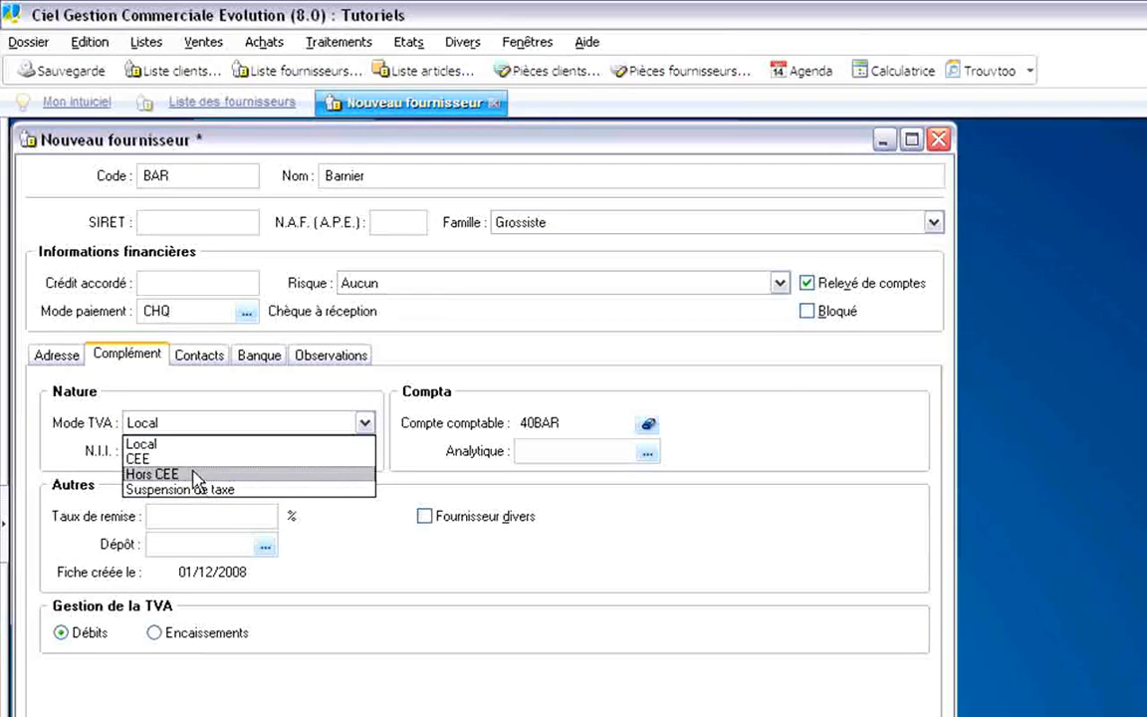
pyautogui.click(257, 384)
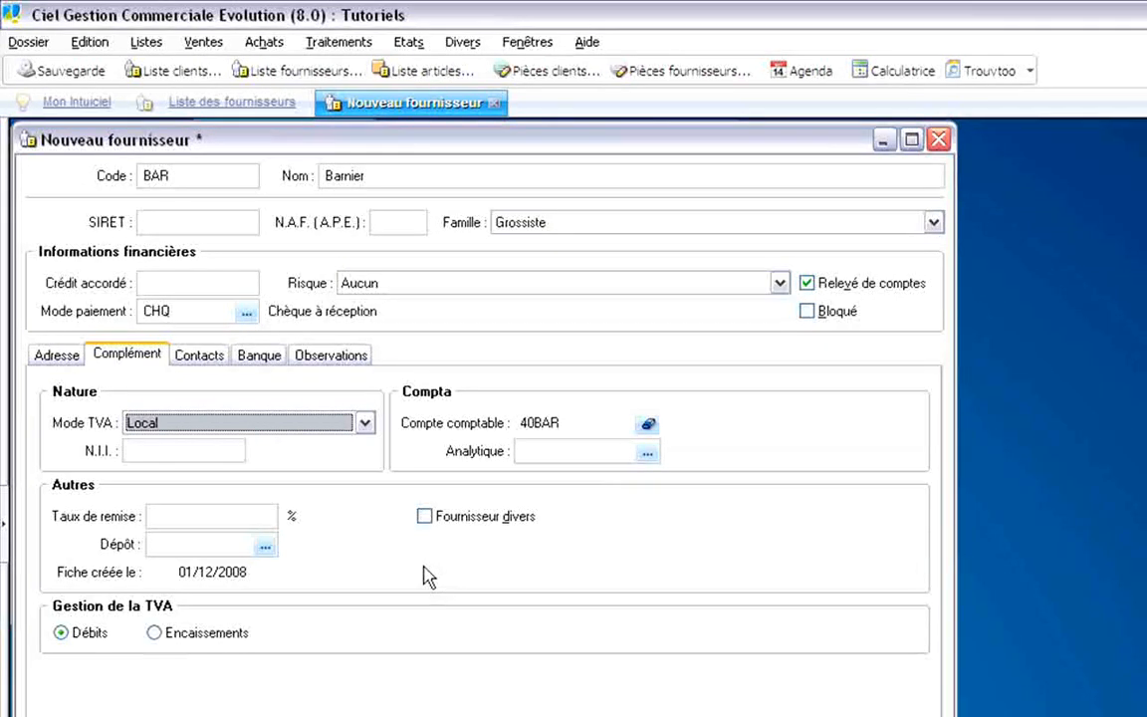
pyautogui.click(426, 520)
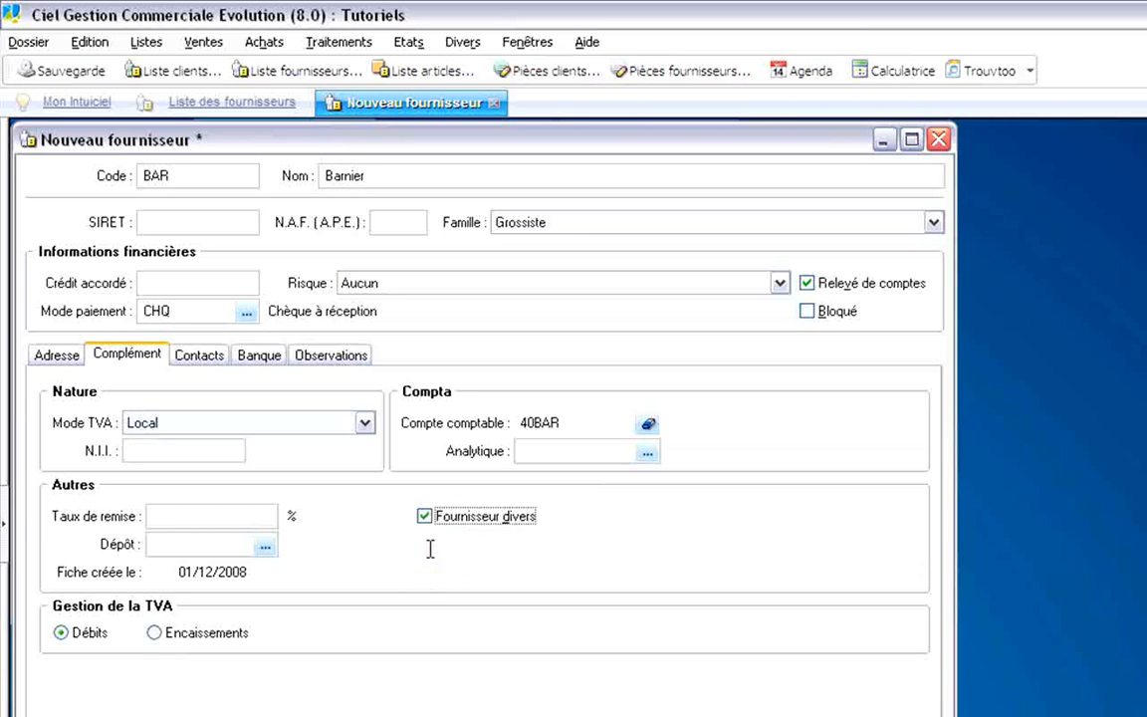
pyautogui.click(429, 518)
# Examine the contacts, bank details and observations sections of the supplier record.
pyautogui.click(213, 361)
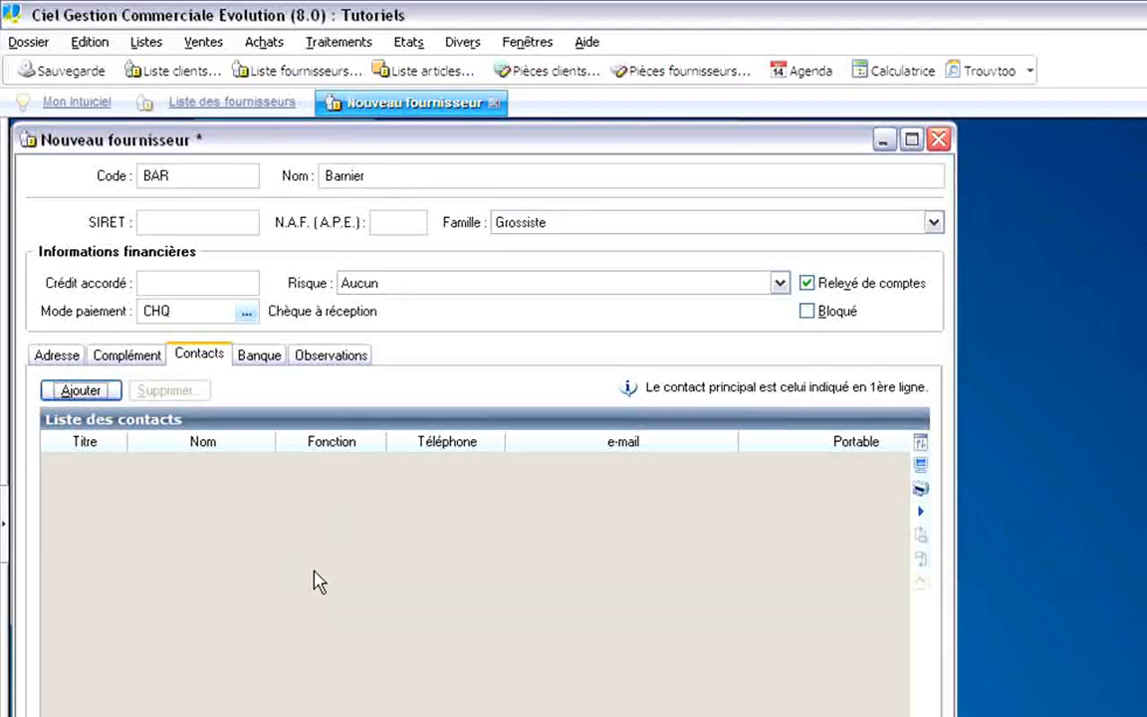
pyautogui.click(260, 356)
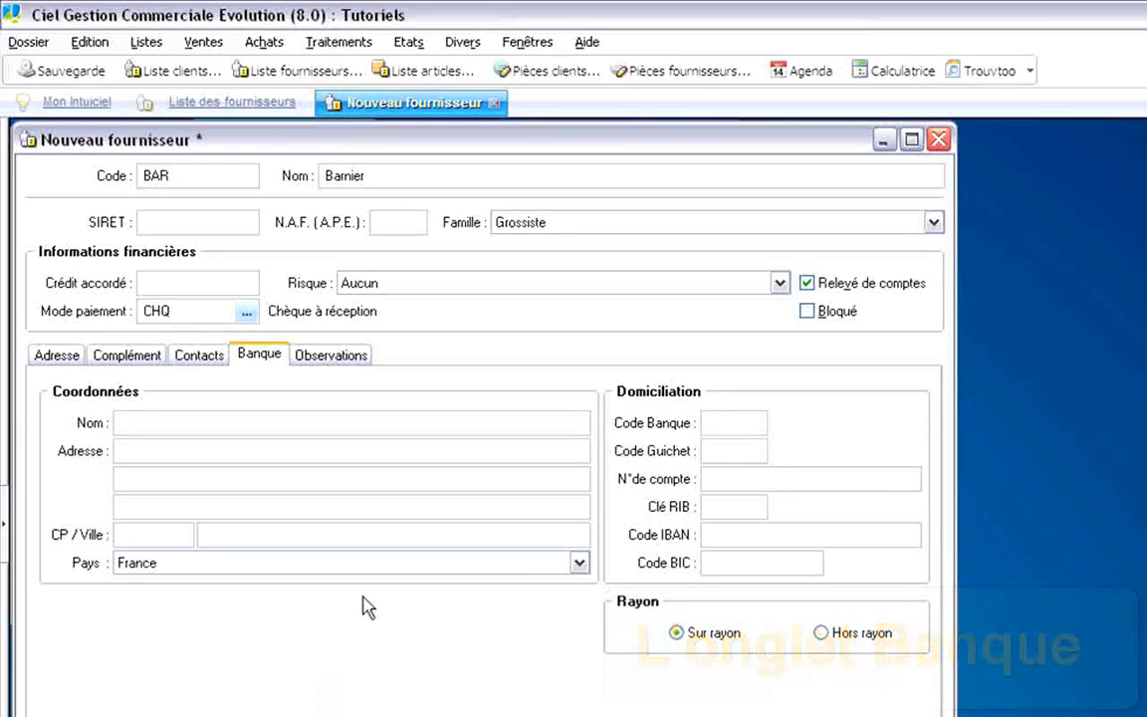
pyautogui.click(334, 356)
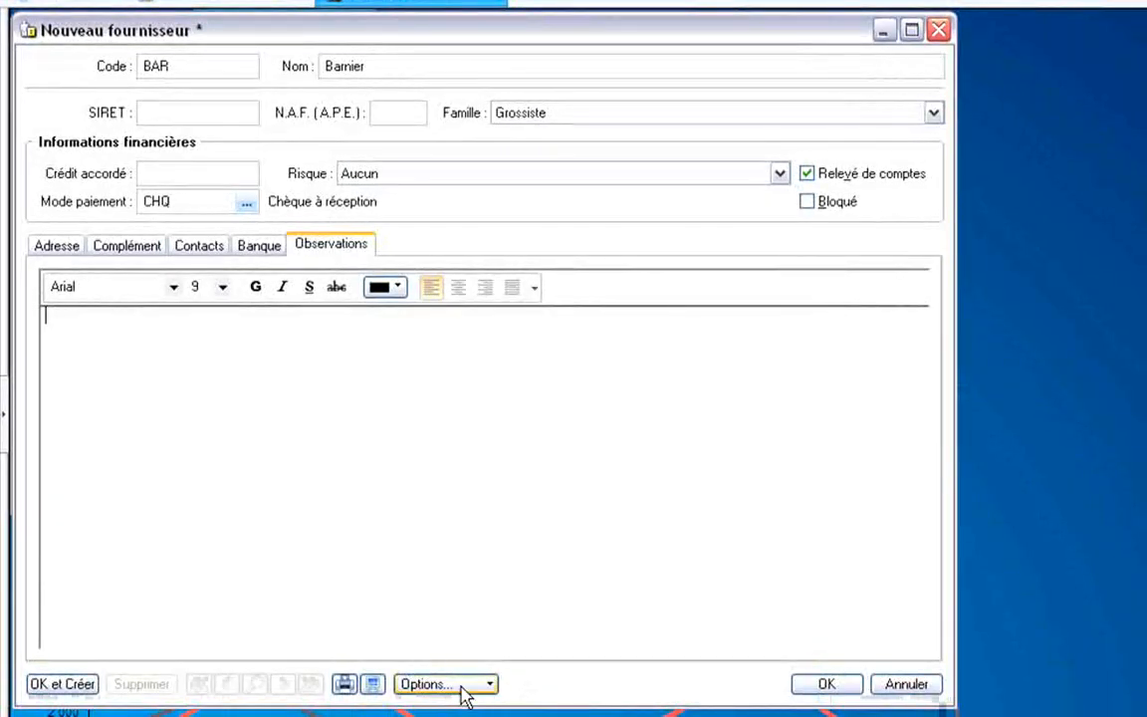
# Look over the additional options offered for the supplier record and save the new supplier.
pyautogui.click(461, 689)
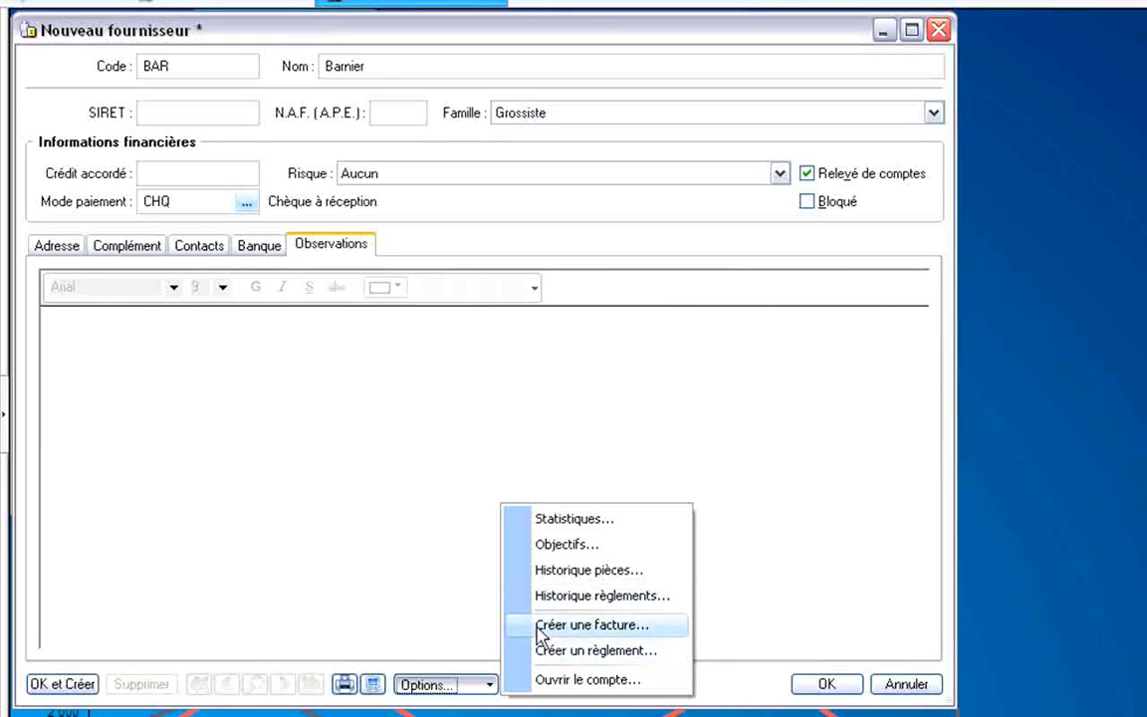
pyautogui.click(440, 556)
pyautogui.click(463, 686)
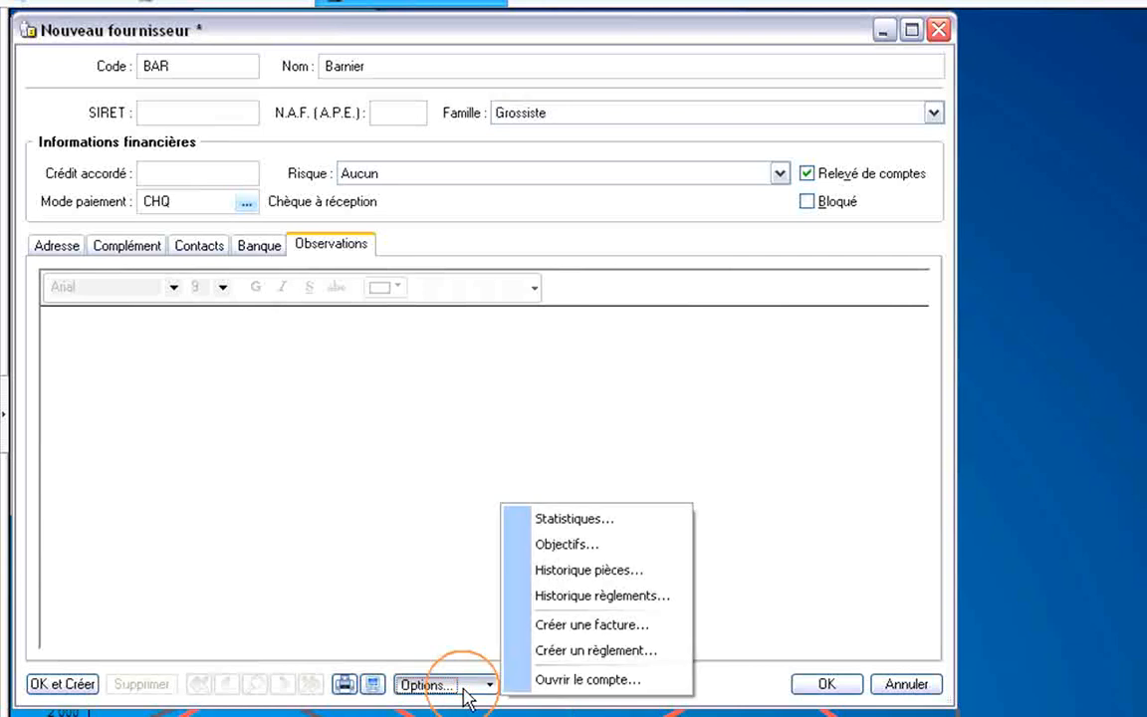
pyautogui.click(344, 510)
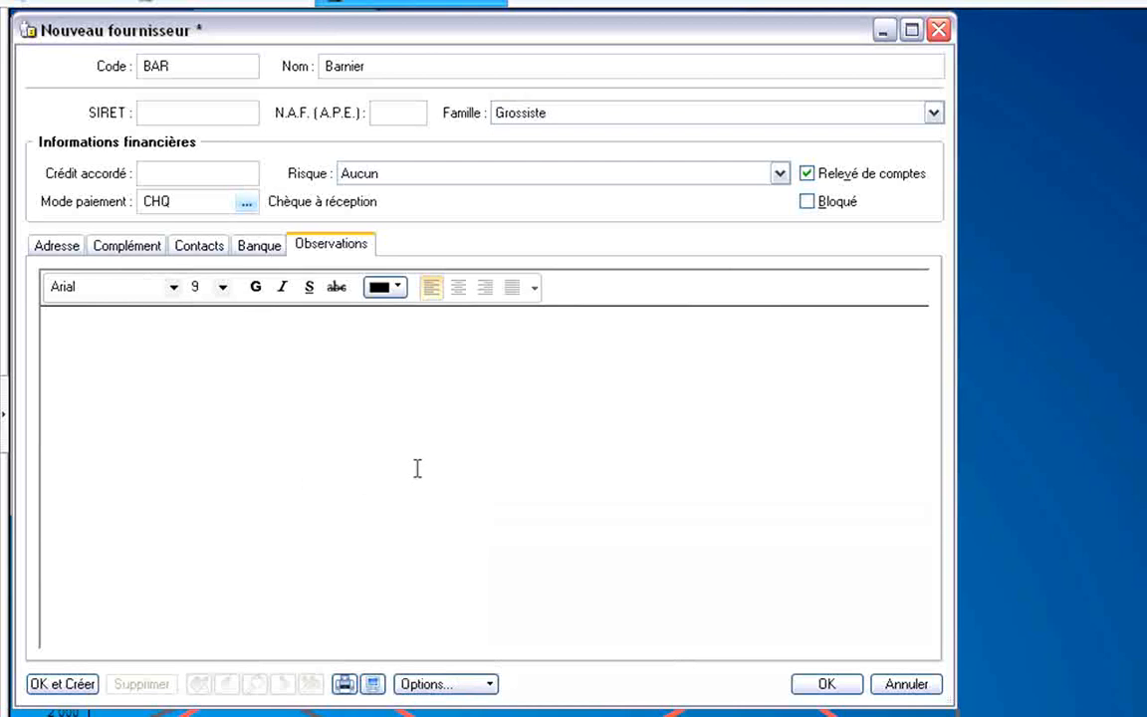
pyautogui.click(829, 685)
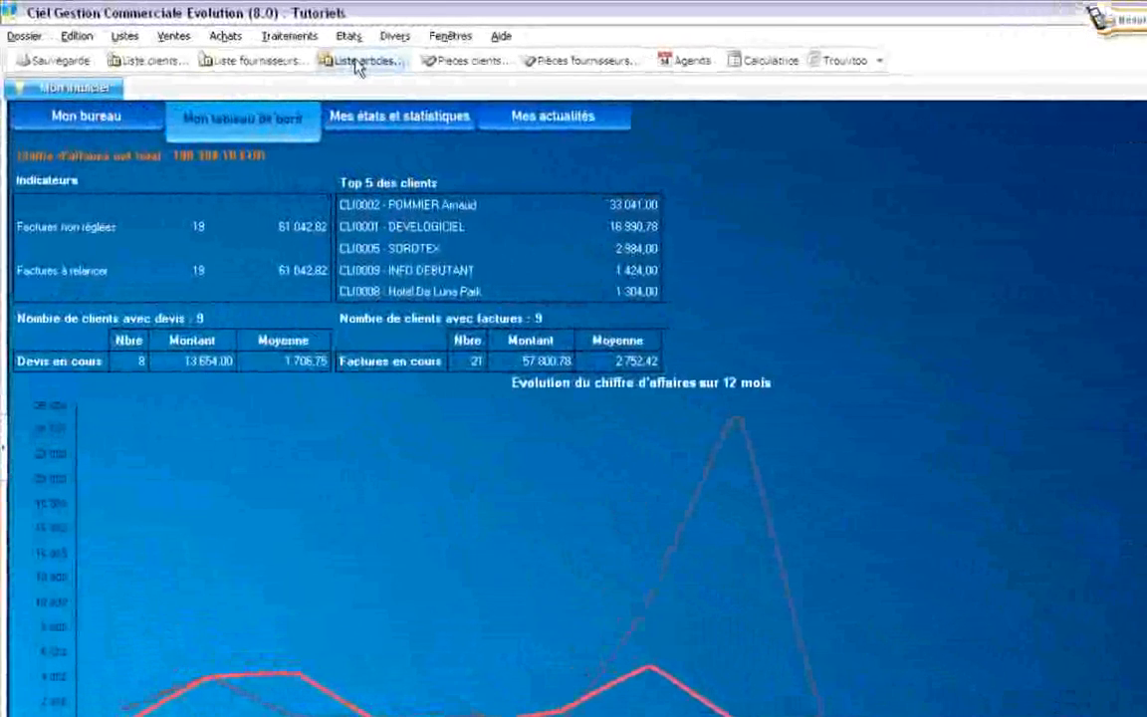
# Create a new article from the article list with the code OND1 and the label Onduleur online.
pyautogui.click(131, 37)
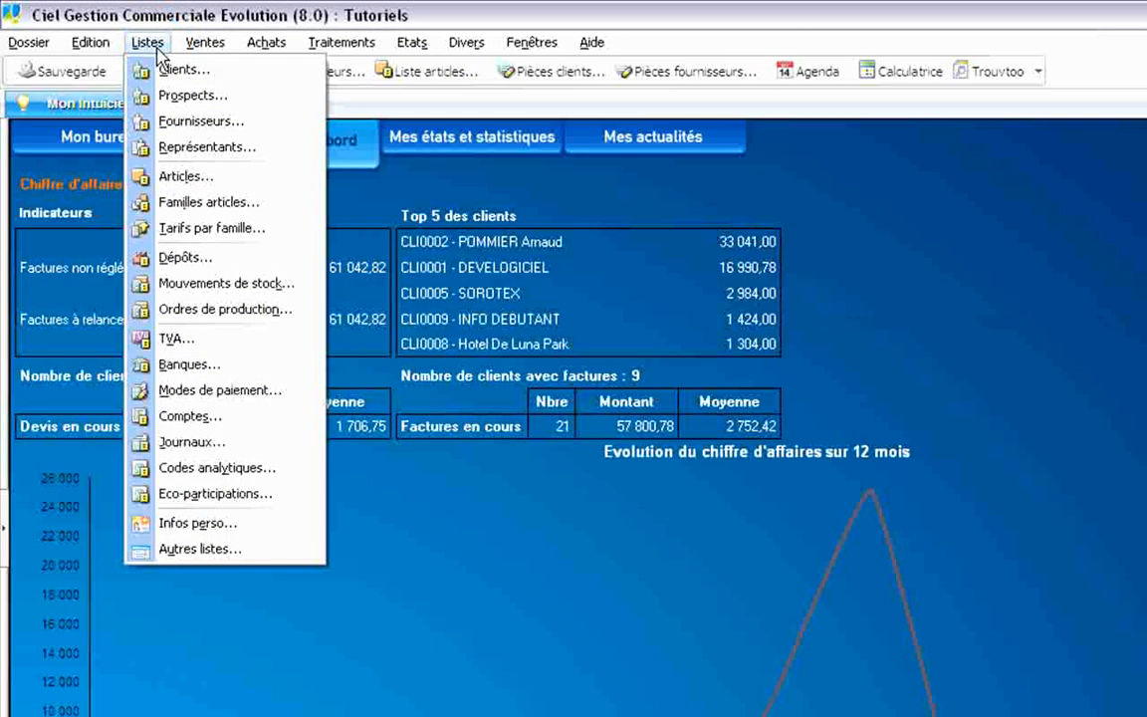
pyautogui.click(221, 181)
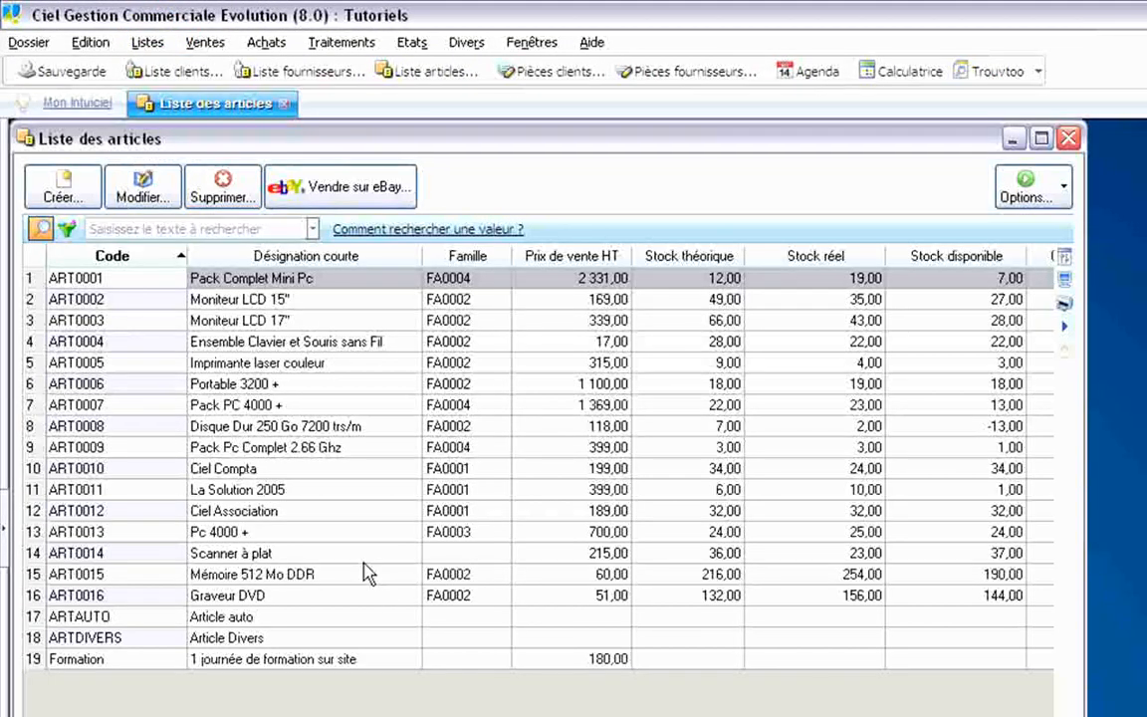
pyautogui.click(62, 195)
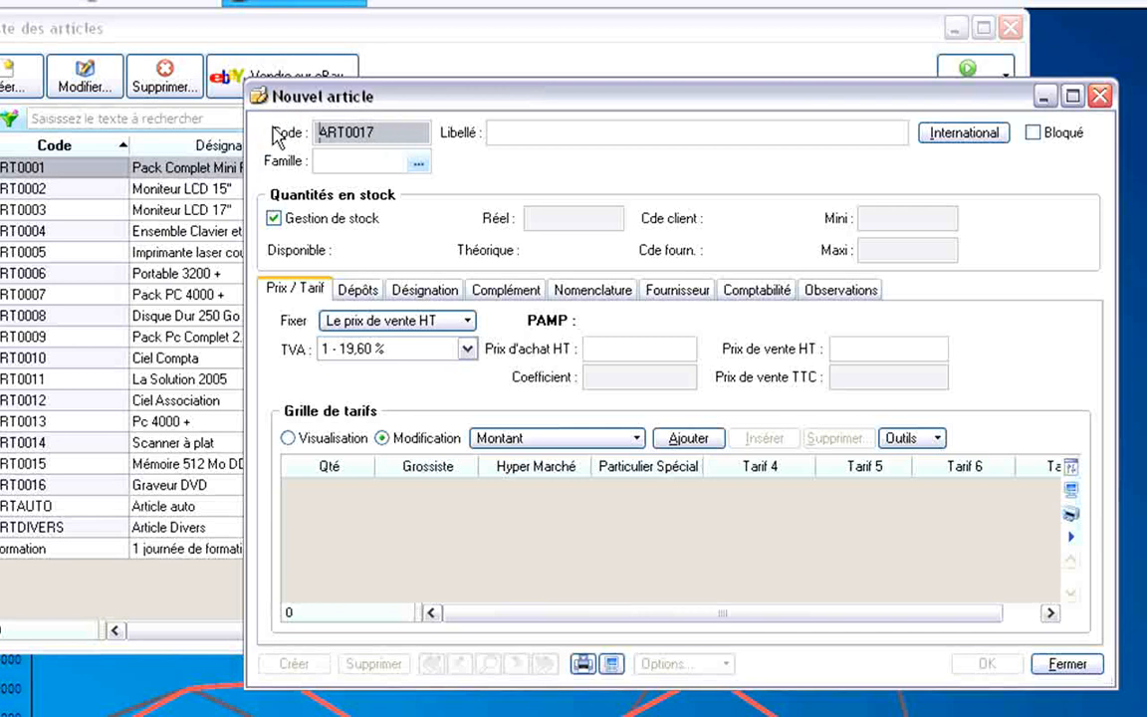
pyautogui.write('OND1')
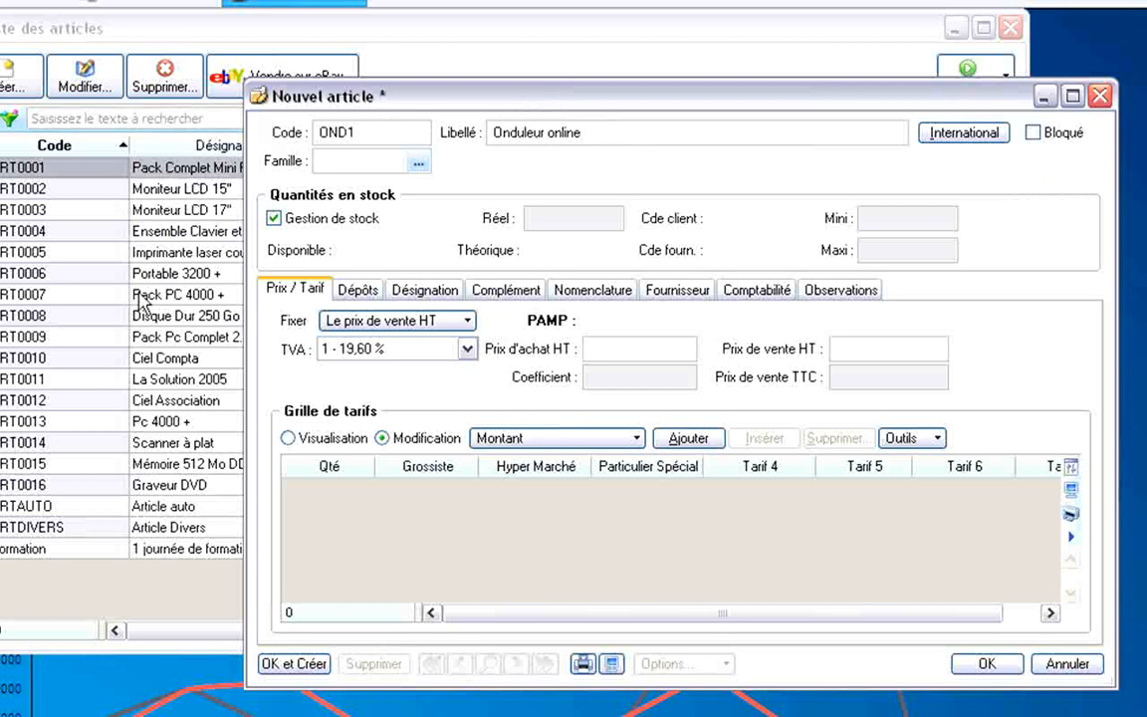
pyautogui.moveTo(438, 92); pyautogui.dragTo(470, 132)
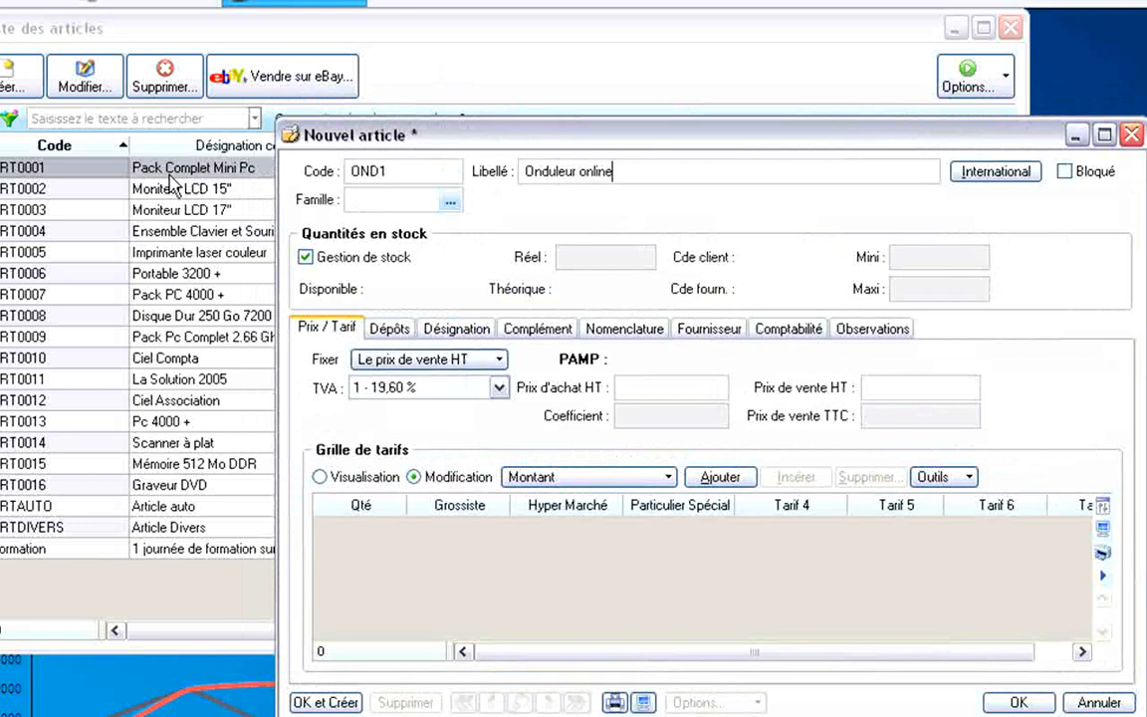
# Examine the article's international label and description fields for both languages, leaving them blank.
pyautogui.click(996, 173)
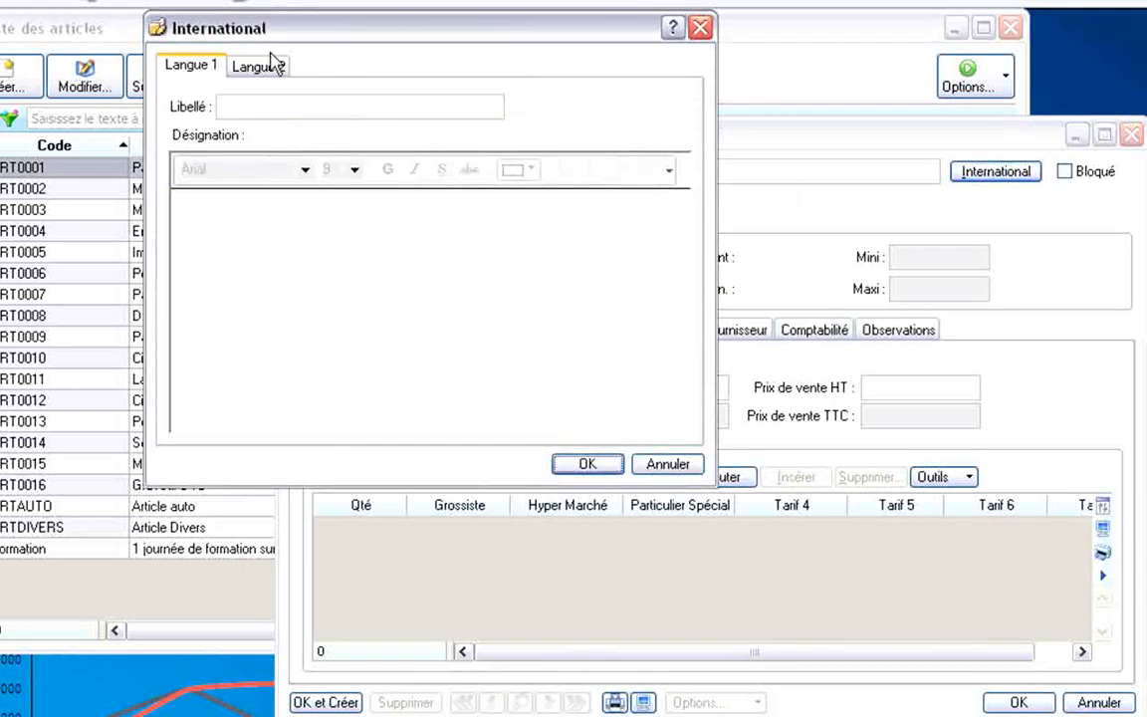
pyautogui.click(260, 66)
pyautogui.click(184, 66)
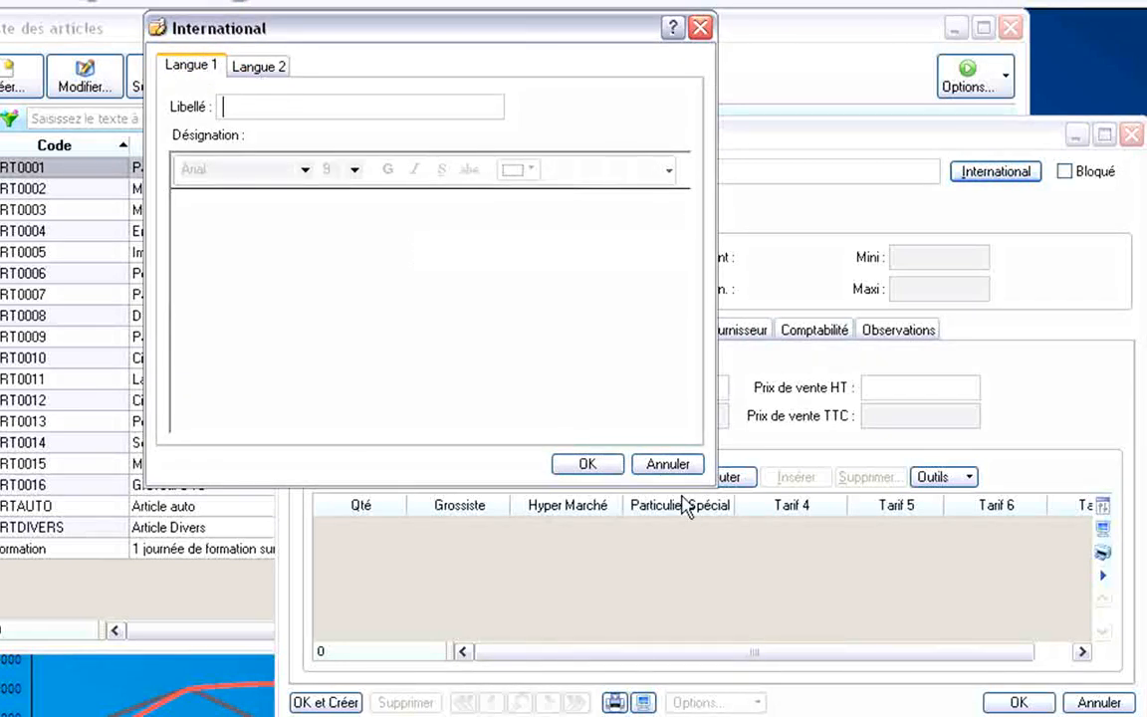
pyautogui.click(669, 465)
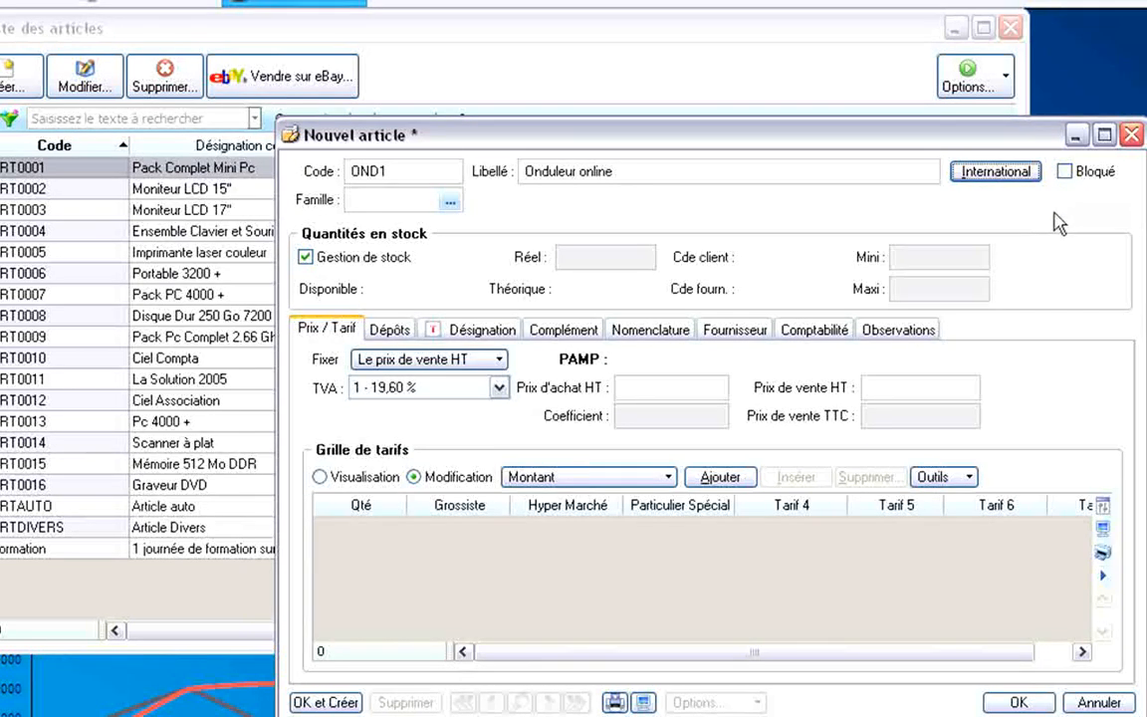
# Mark the new article as blocked.
pyautogui.click(1065, 171)
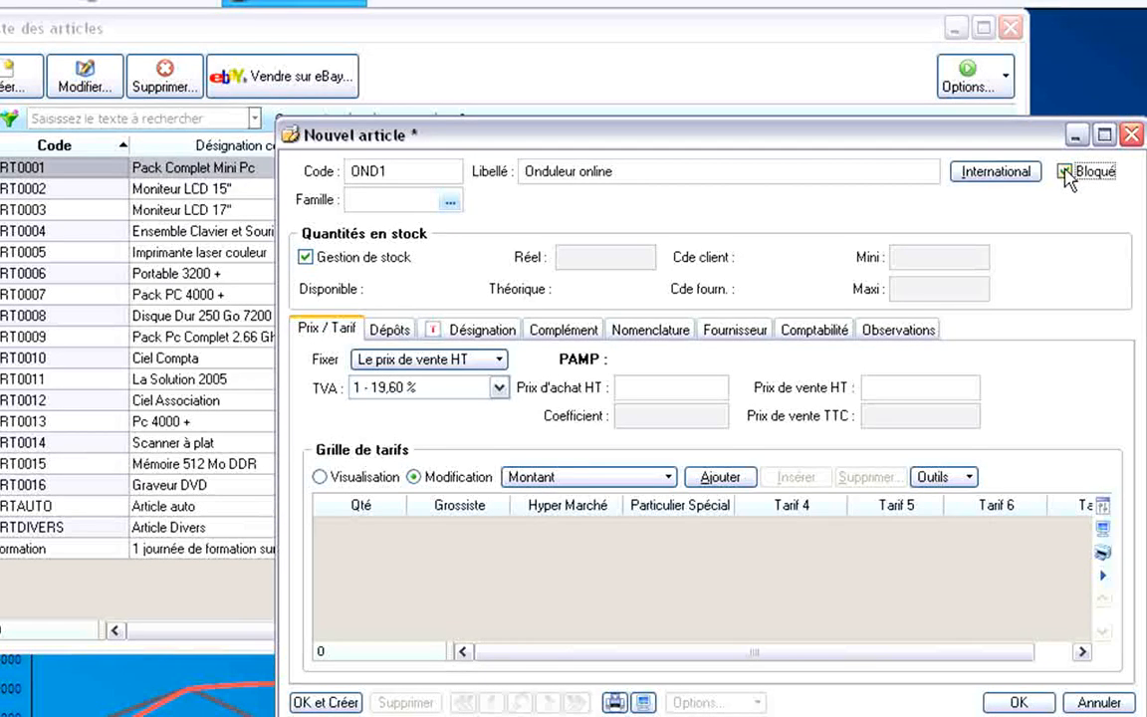
# Unblock the article and assign it to the family FA0002 (Matériel), adopting that family's parameters.
pyautogui.click(1064, 171)
pyautogui.click(450, 202)
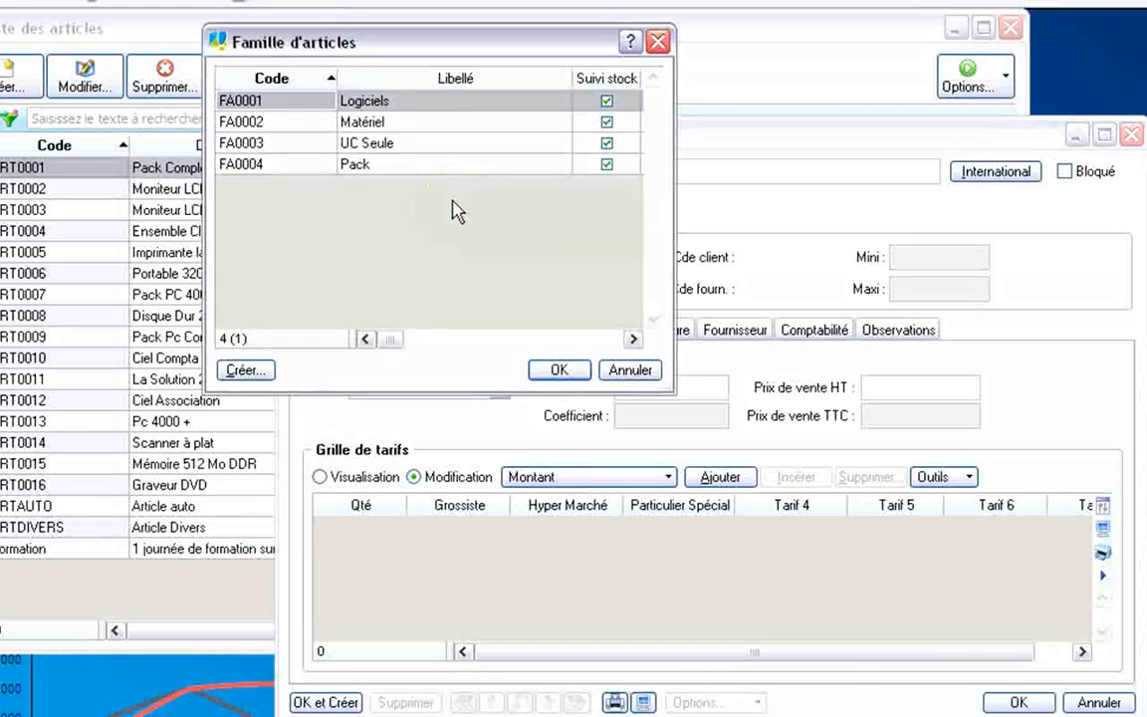
pyautogui.click(346, 121)
pyautogui.click(558, 369)
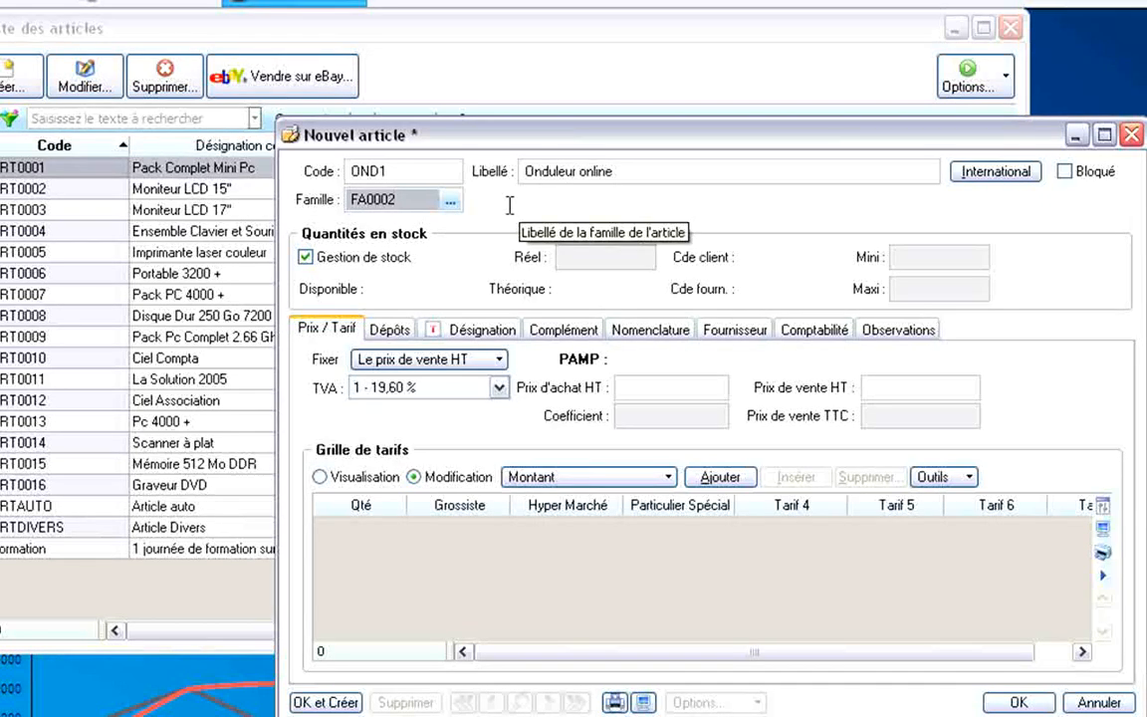
pyautogui.press('Tab')
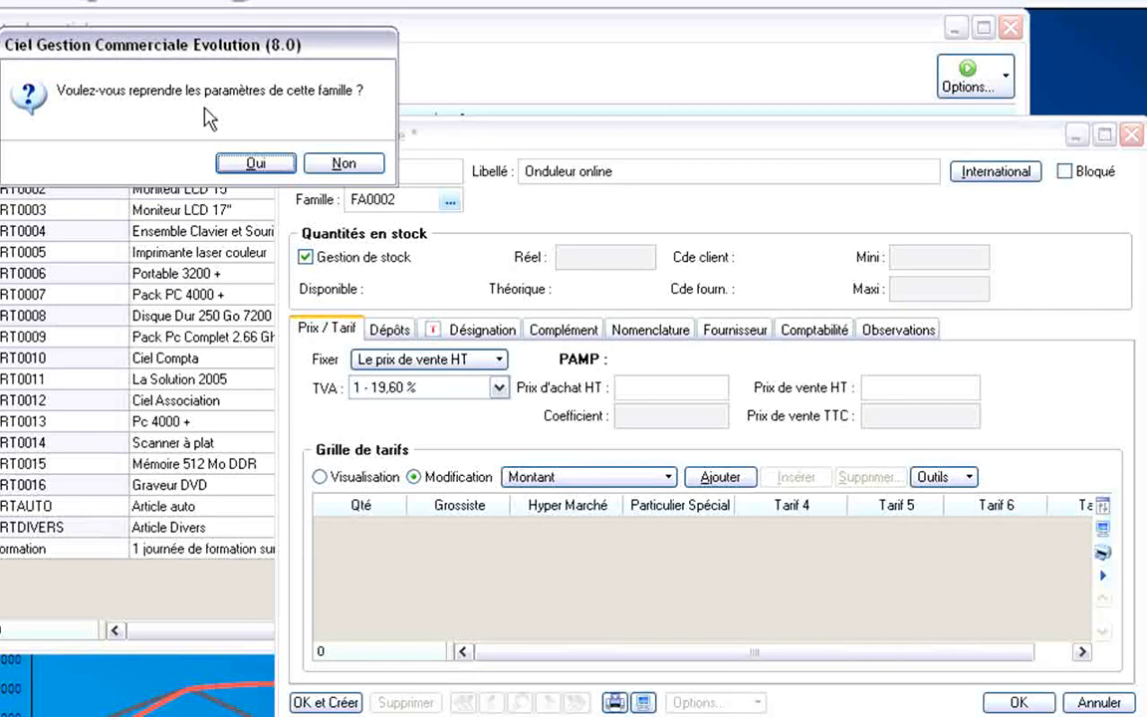
pyautogui.click(251, 162)
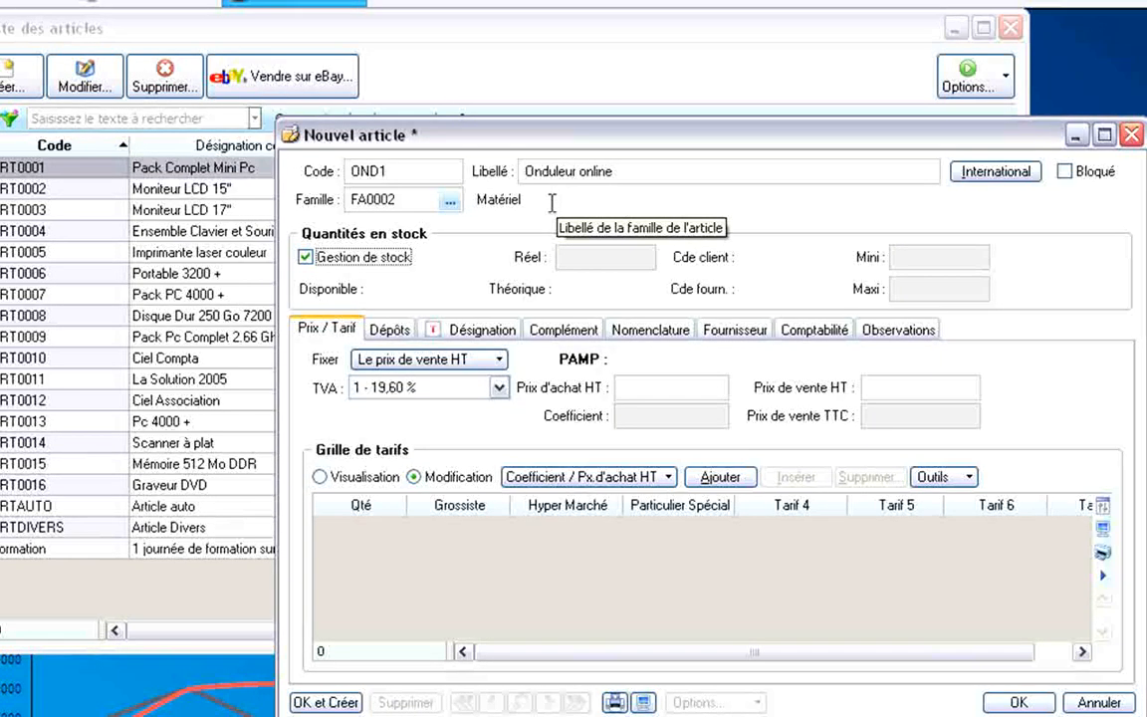
# Try to turn off stock management for the article, and display all depots rather than only those holding stock of it.
pyautogui.click(306, 256)
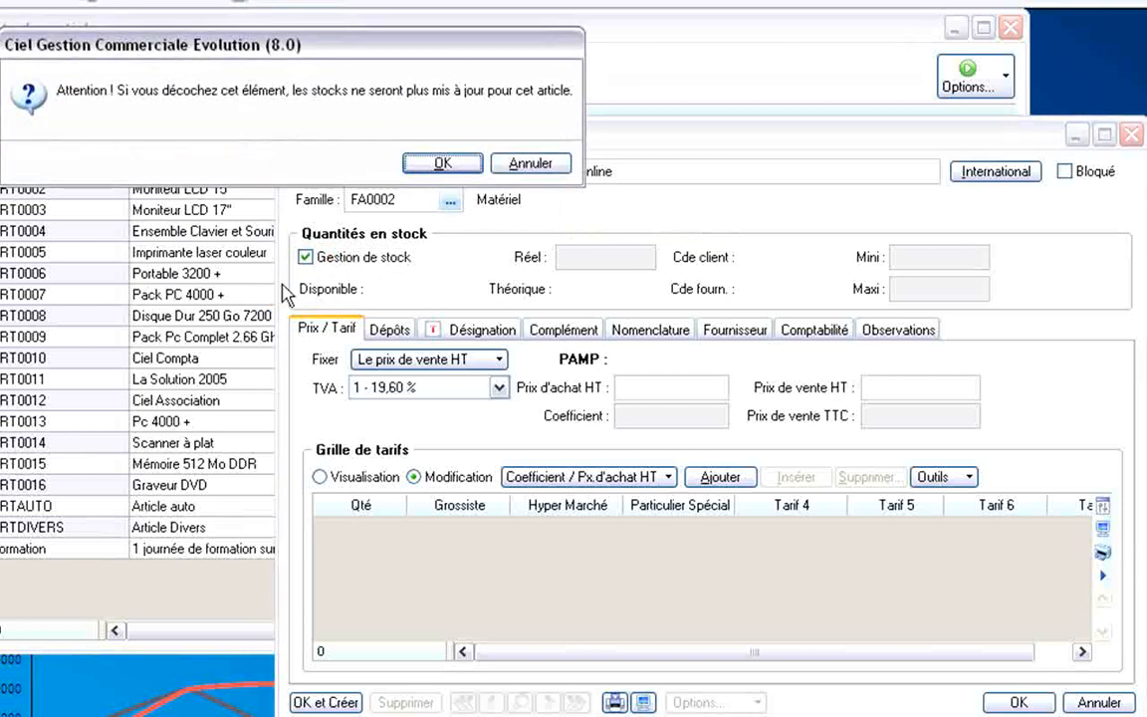
pyautogui.click(527, 163)
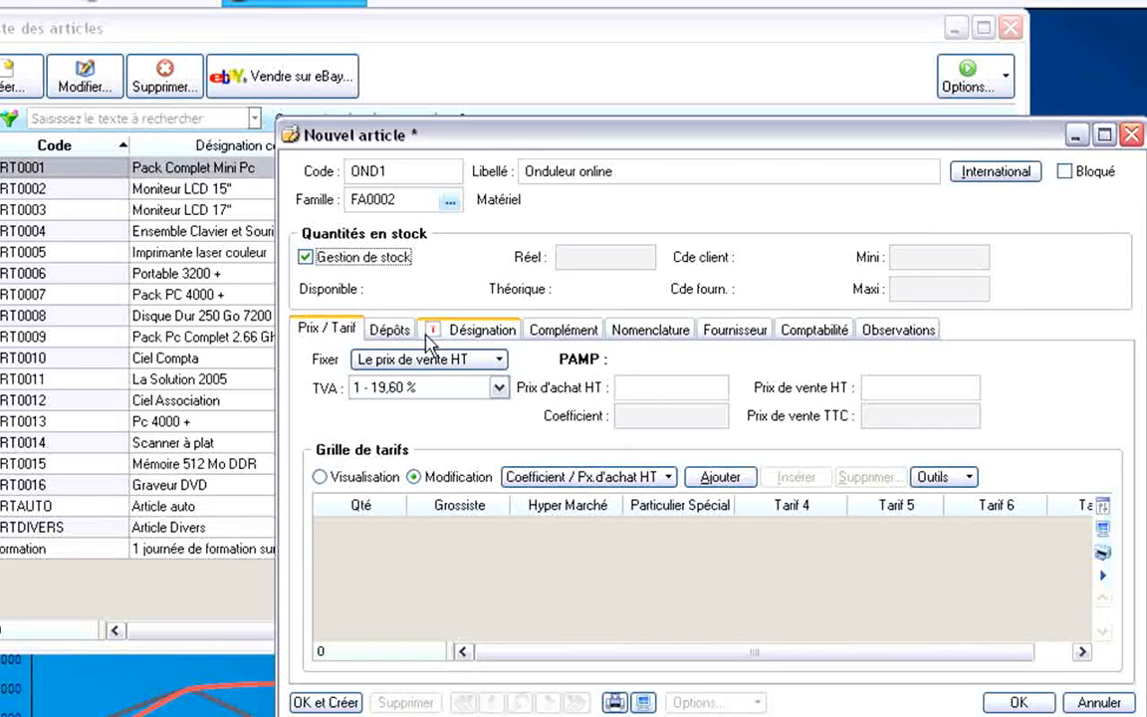
pyautogui.click(390, 331)
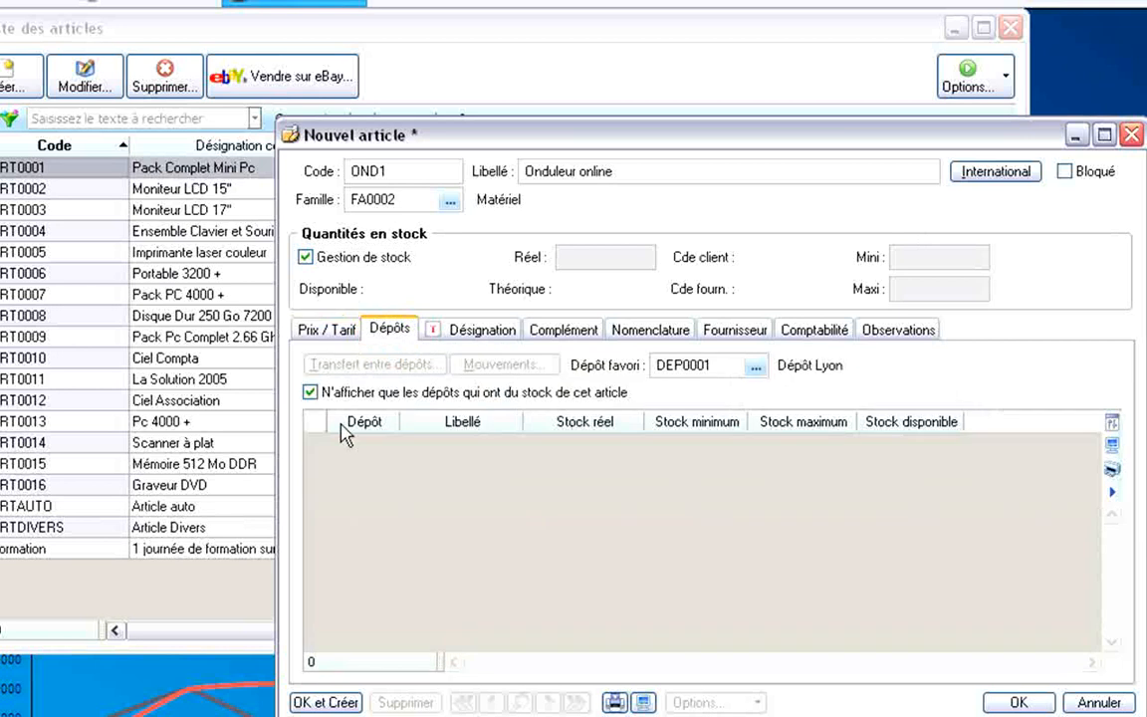
pyautogui.click(311, 392)
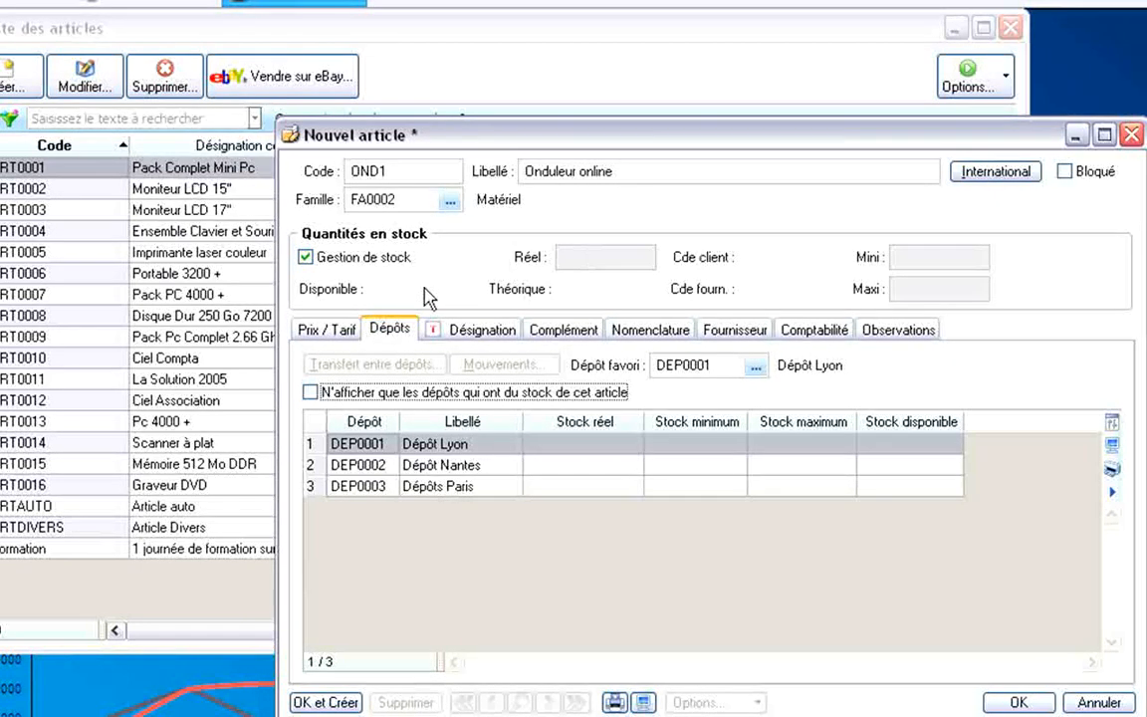
pyautogui.click(334, 326)
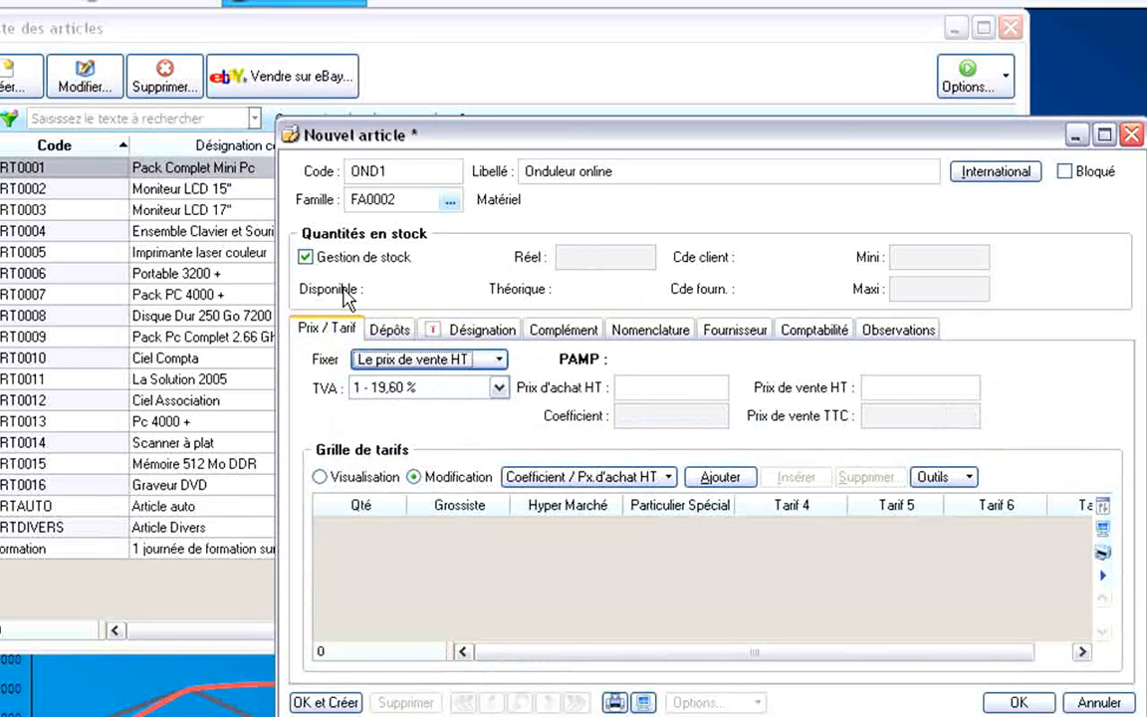
# Base the pricing on the selling price HT, with a purchase price HT of 100 and a selling price HT of 150.
pyautogui.moveTo(591, 289)
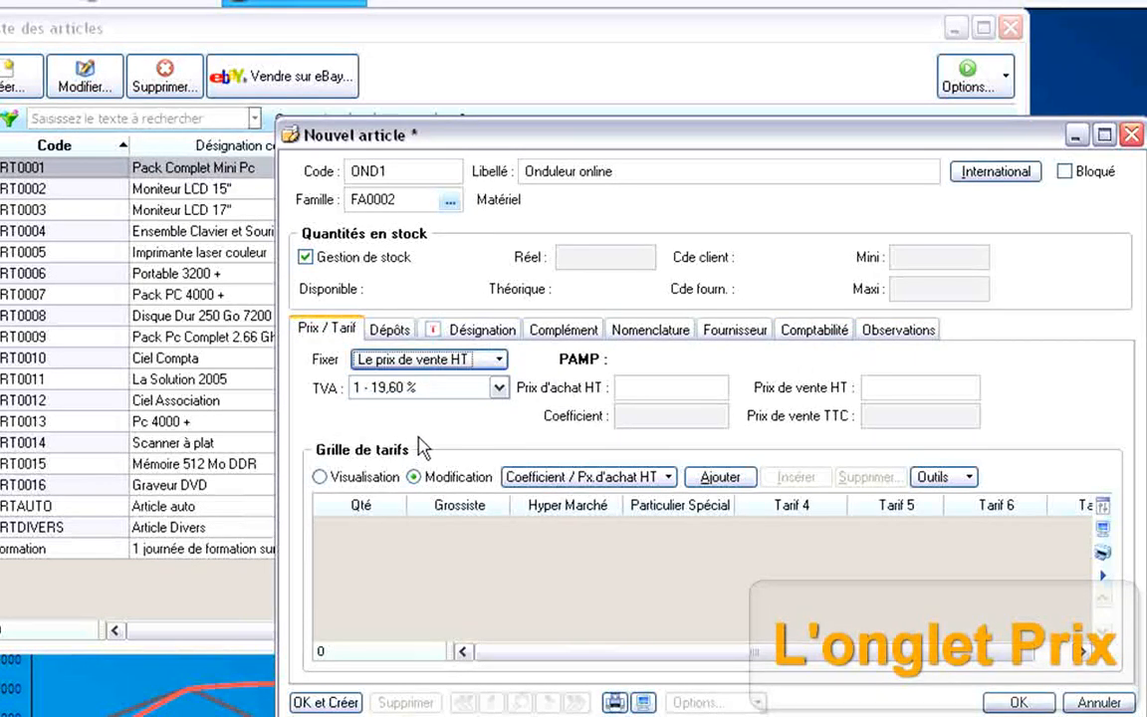
pyautogui.click(448, 369)
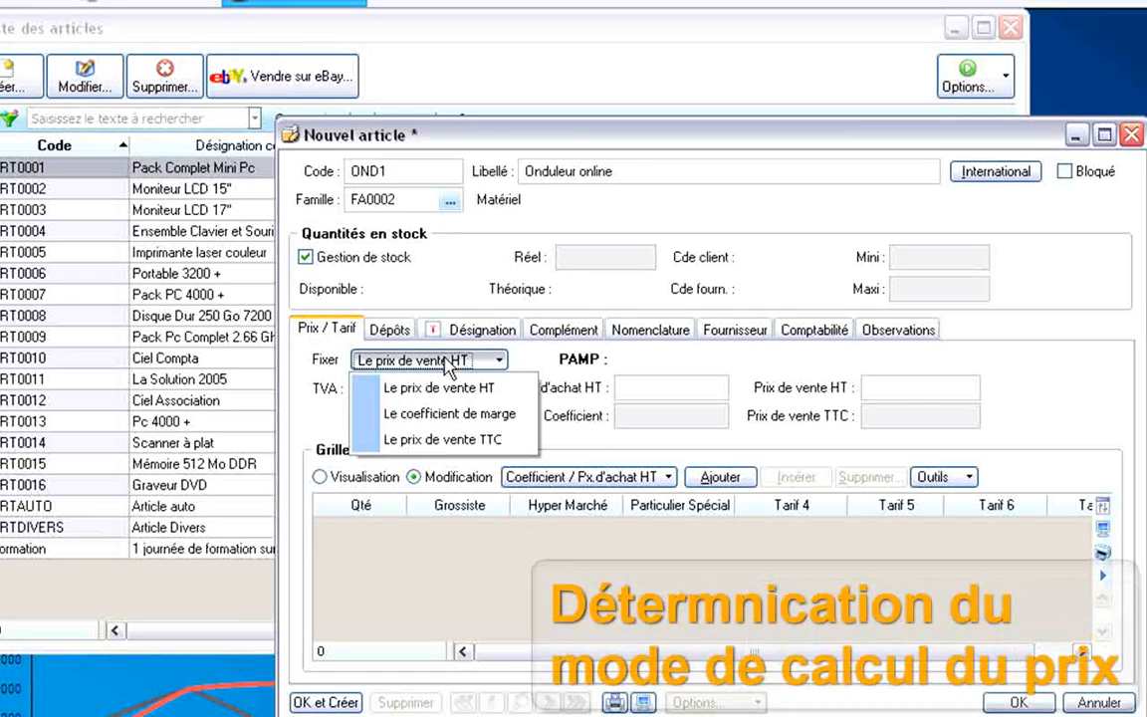
pyautogui.click(442, 390)
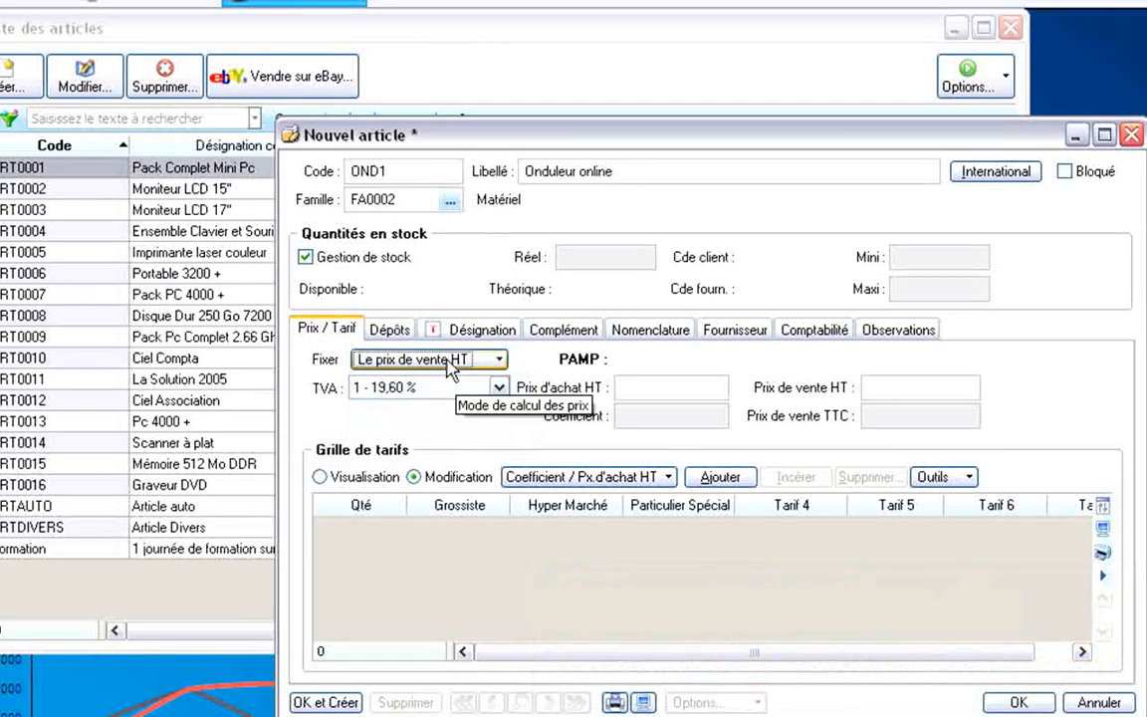
pyautogui.click(667, 386)
pyautogui.write('100')
pyautogui.press('Tab')
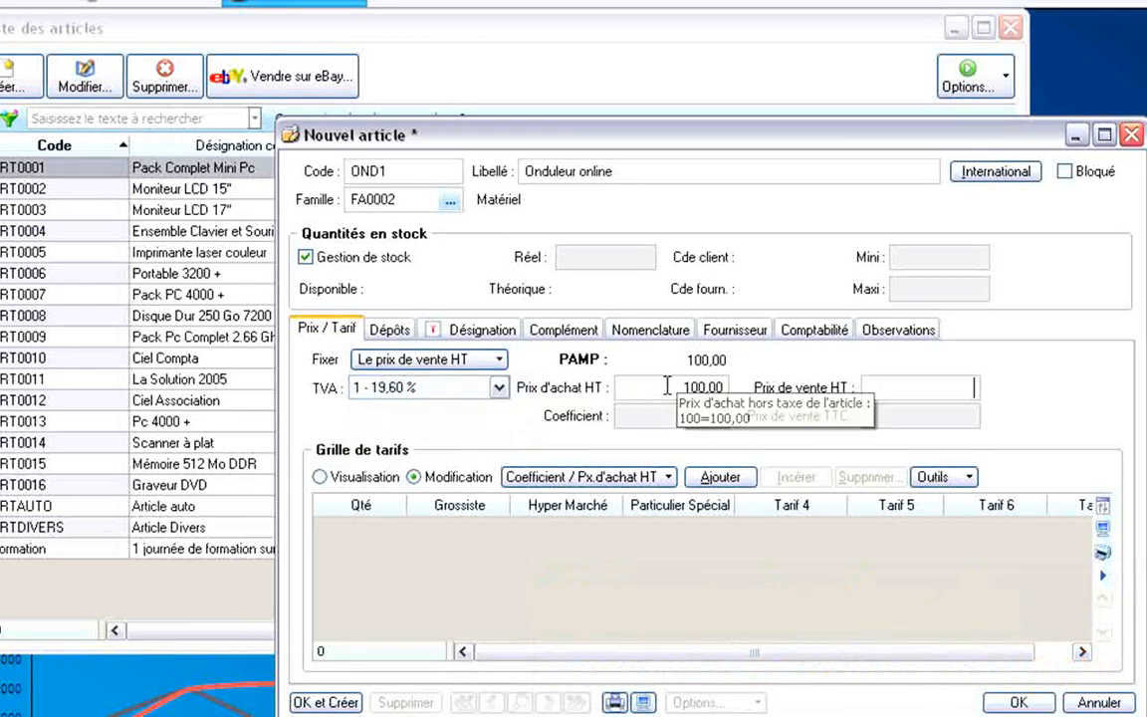
pyautogui.click(921, 387)
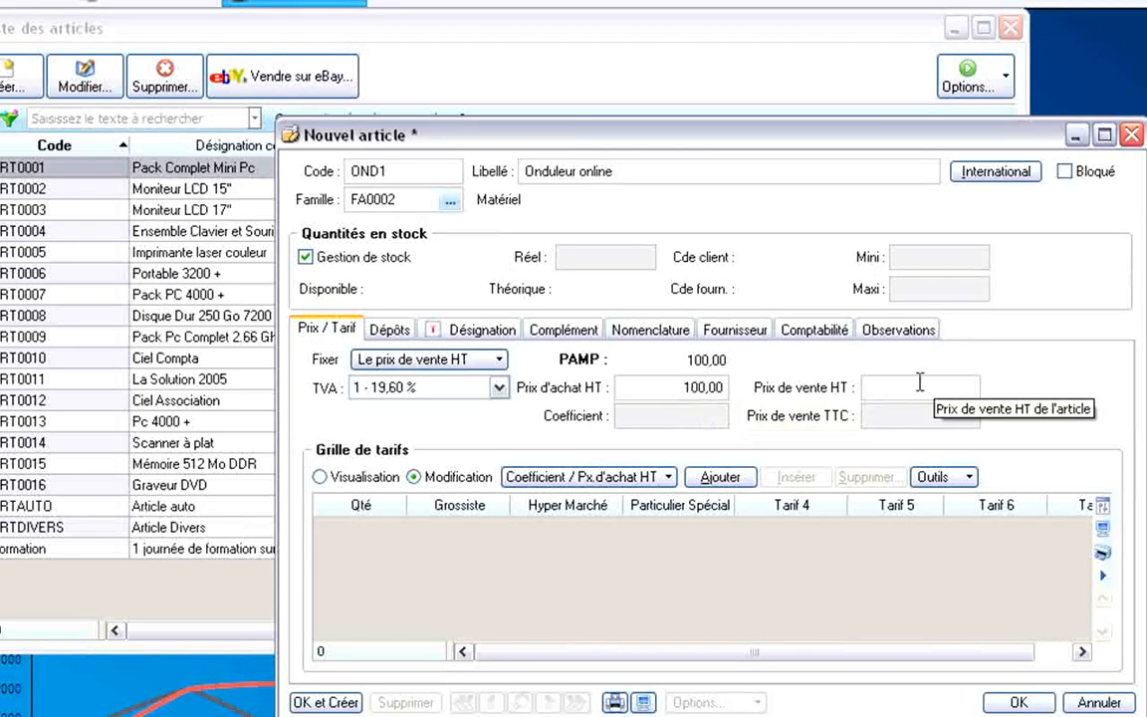
pyautogui.write('150')
pyautogui.press('Tab')
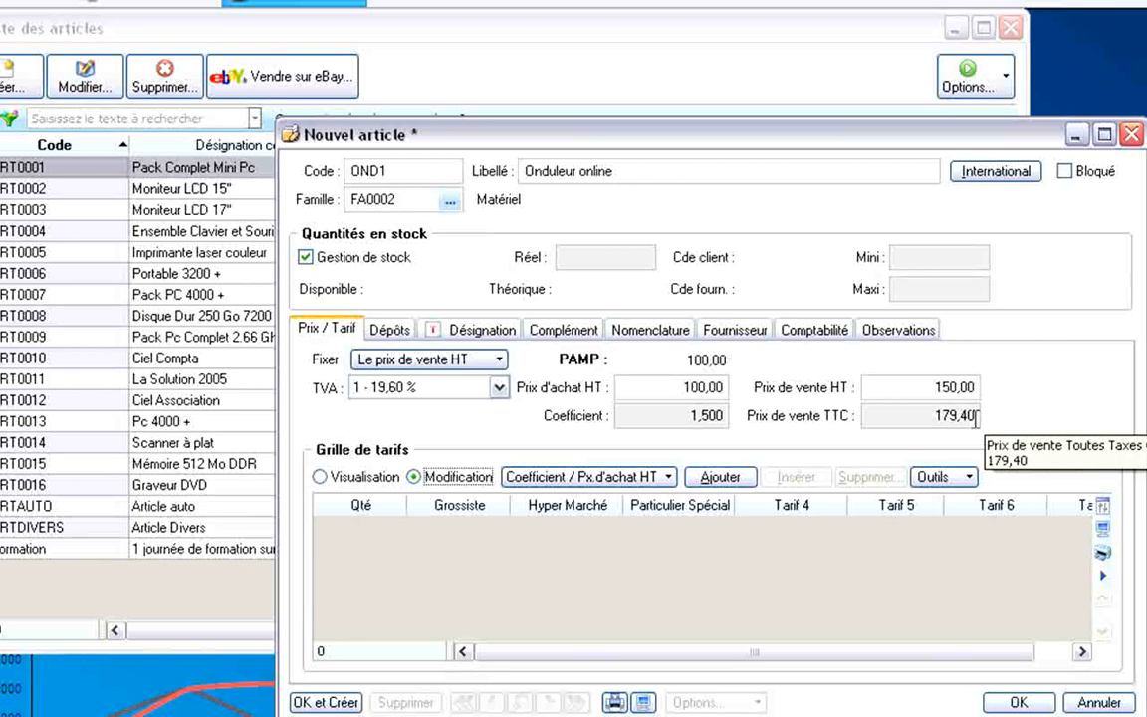
# Base the pricing on the margin coefficient, with a purchase price HT of 80 and a coefficient of 1,8.
pyautogui.click(453, 360)
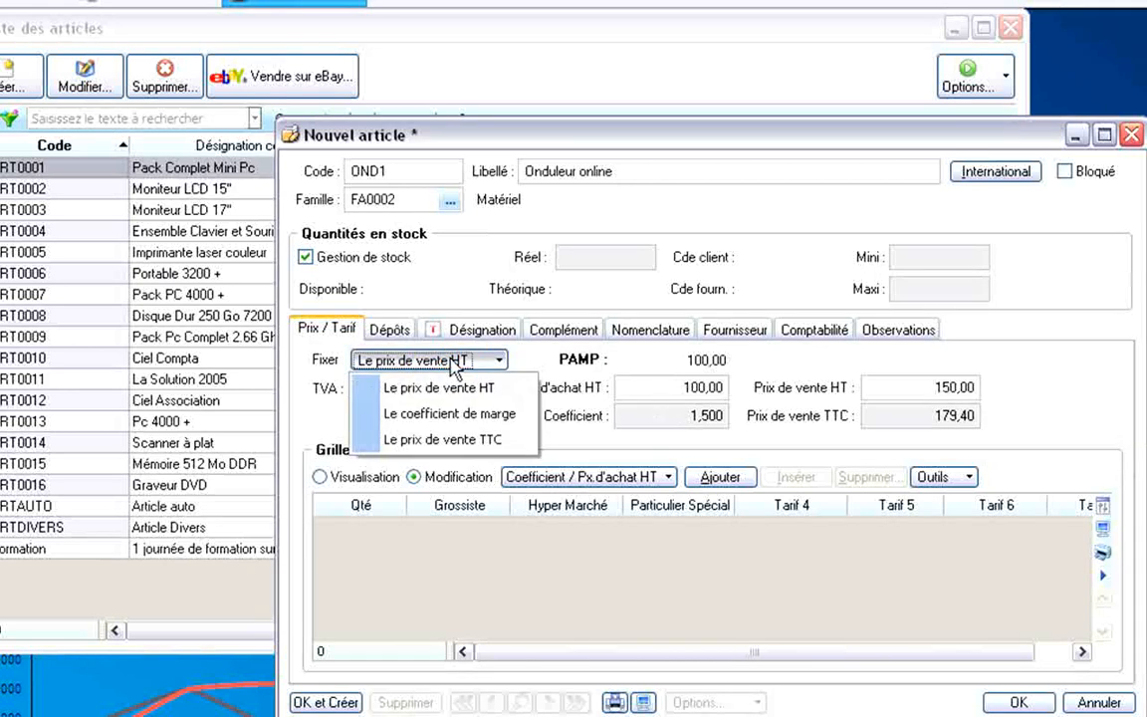
pyautogui.click(401, 416)
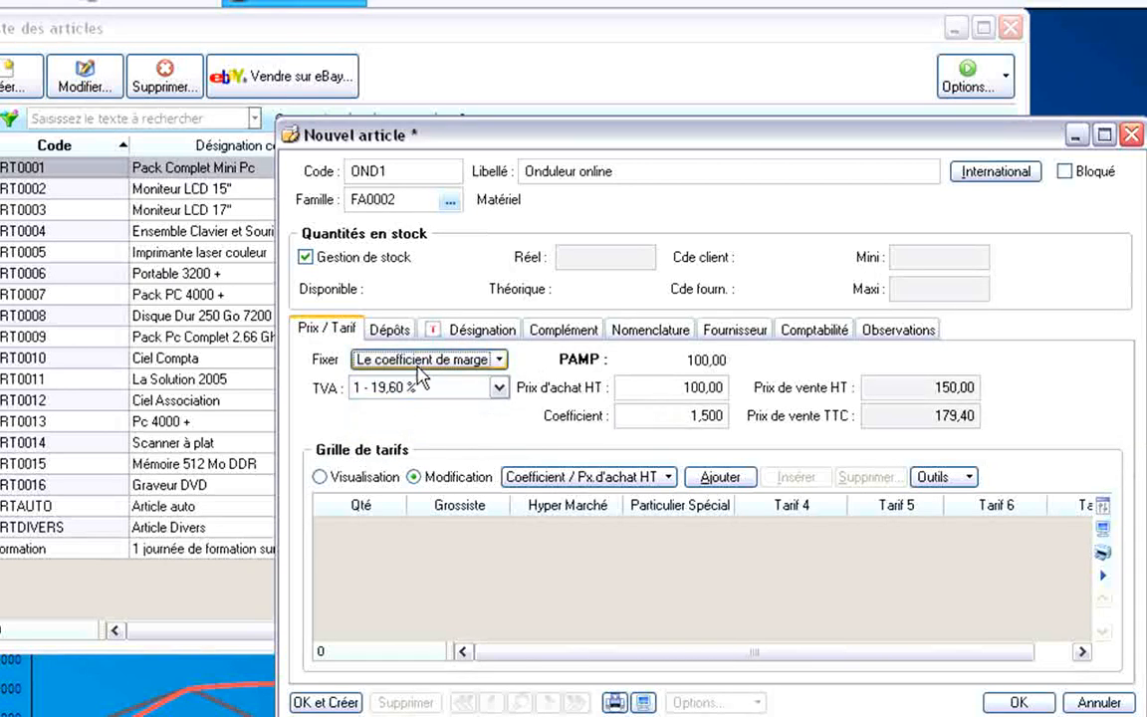
pyautogui.click(666, 388)
pyautogui.moveTo(666, 389); pyautogui.dragTo(763, 396)
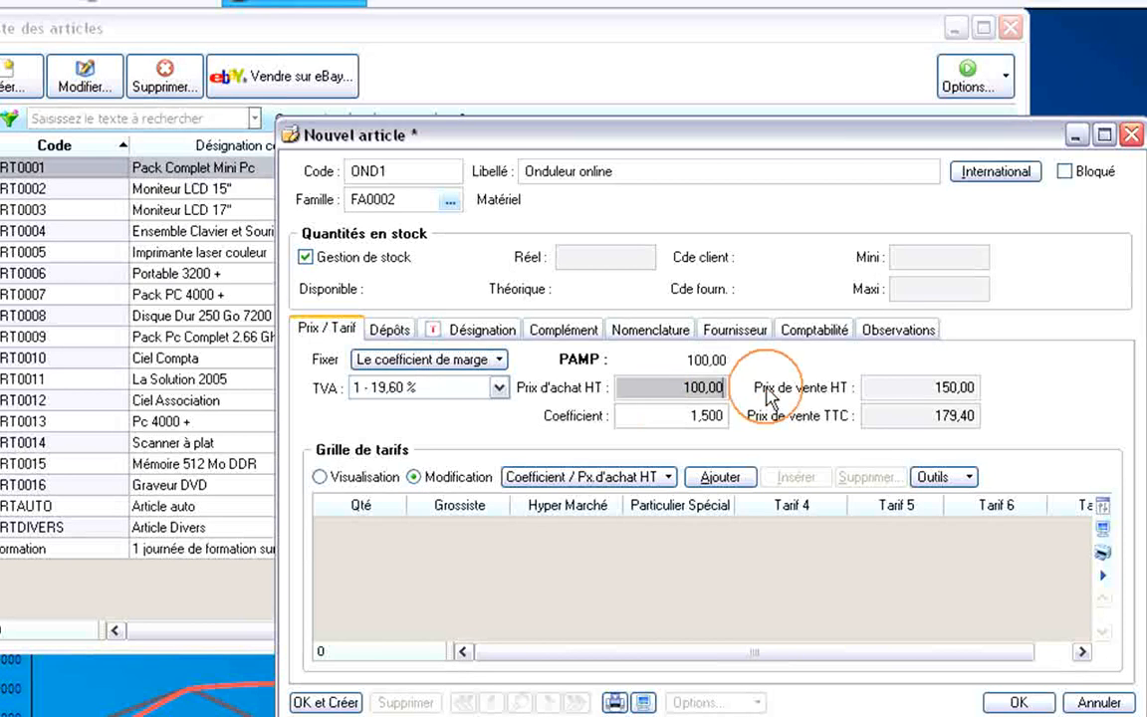
pyautogui.write('80')
pyautogui.press('Tab')
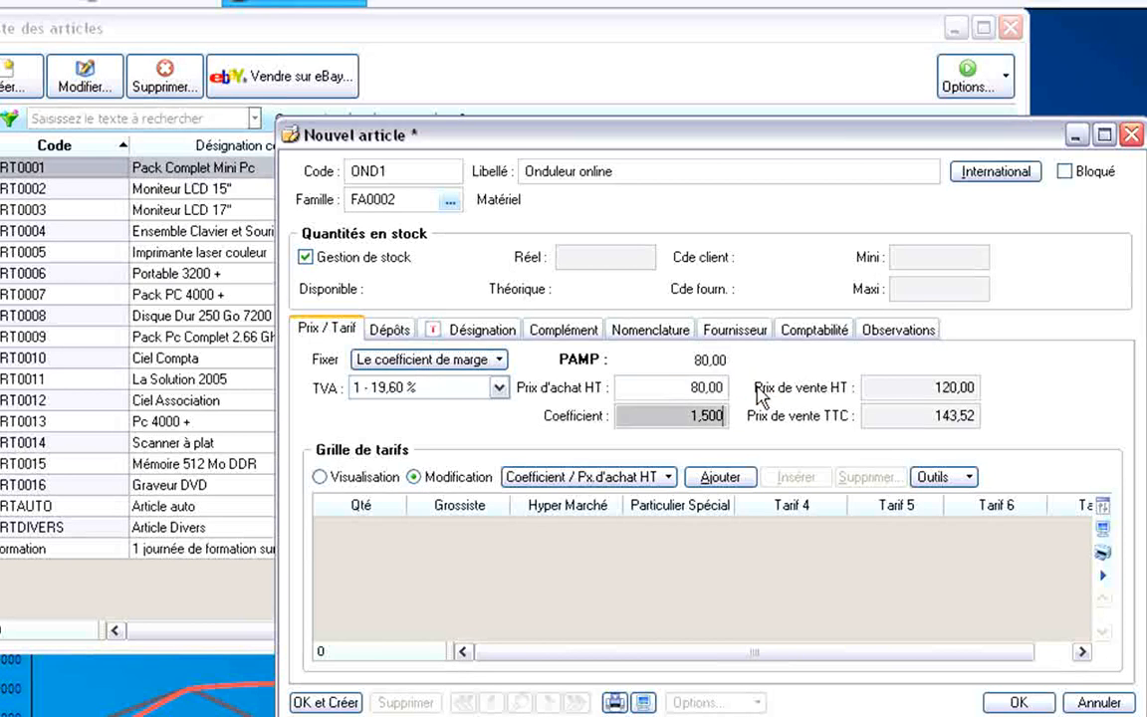
pyautogui.write('1,8')
pyautogui.press('Tab')
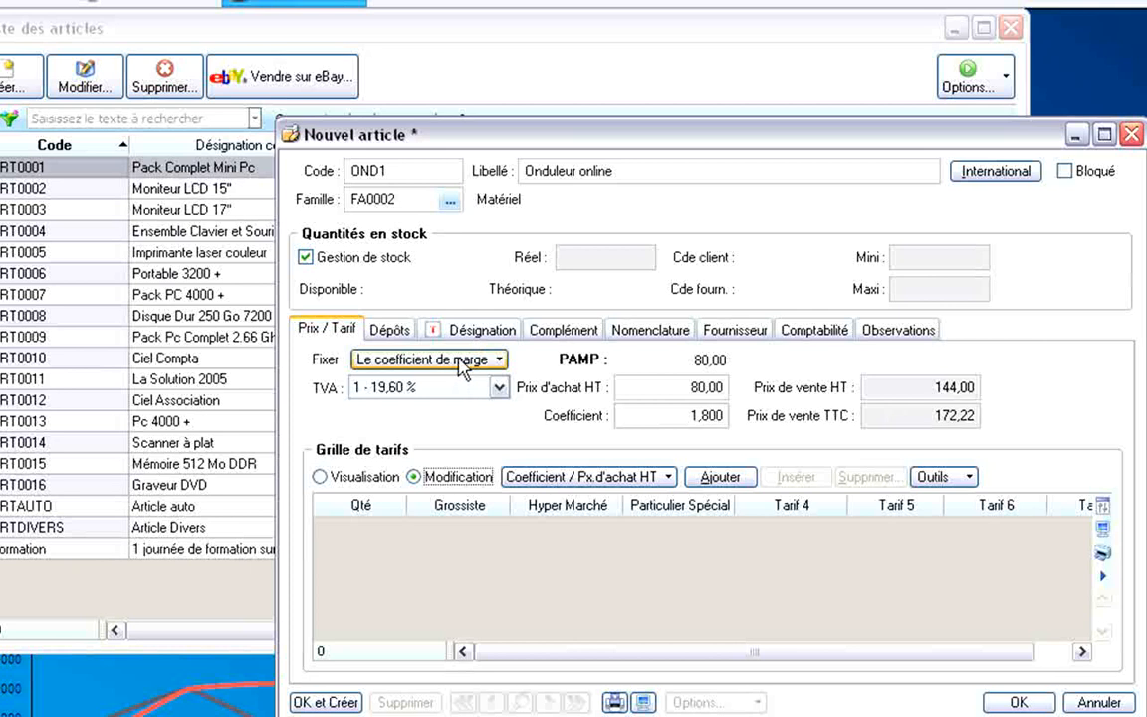
# Base the pricing on the selling price TTC and set that price to 200.
pyautogui.click(417, 359)
pyautogui.click(398, 440)
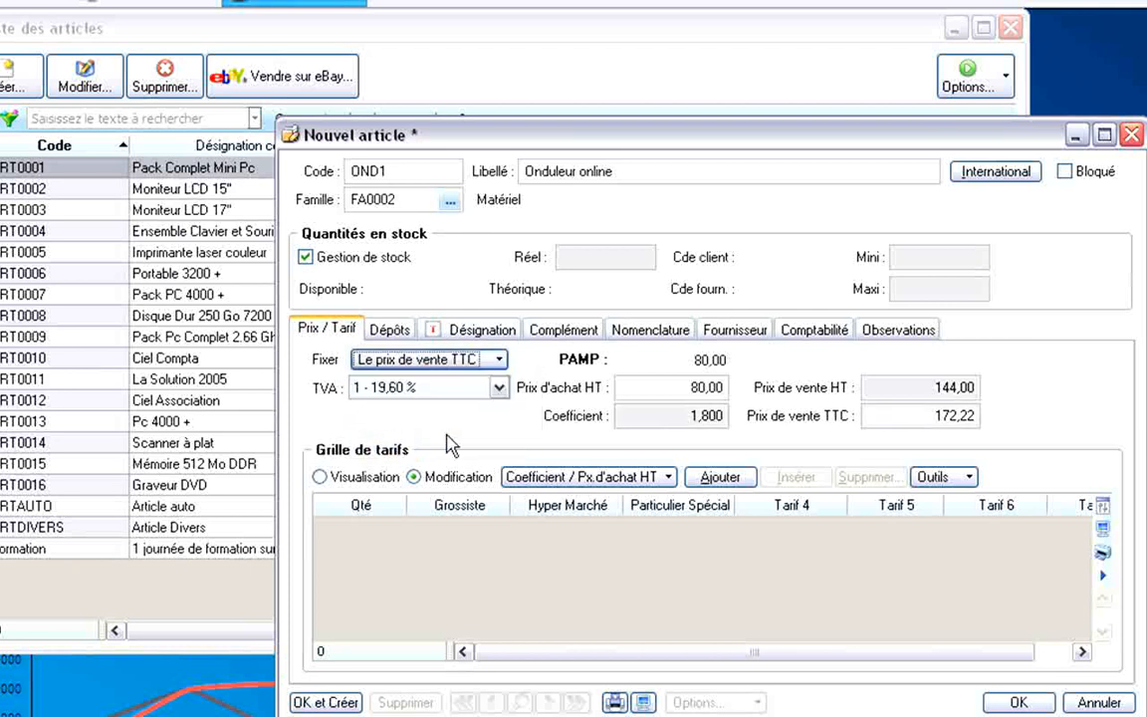
pyautogui.click(911, 416)
pyautogui.doubleClick(911, 416)
pyautogui.write('200')
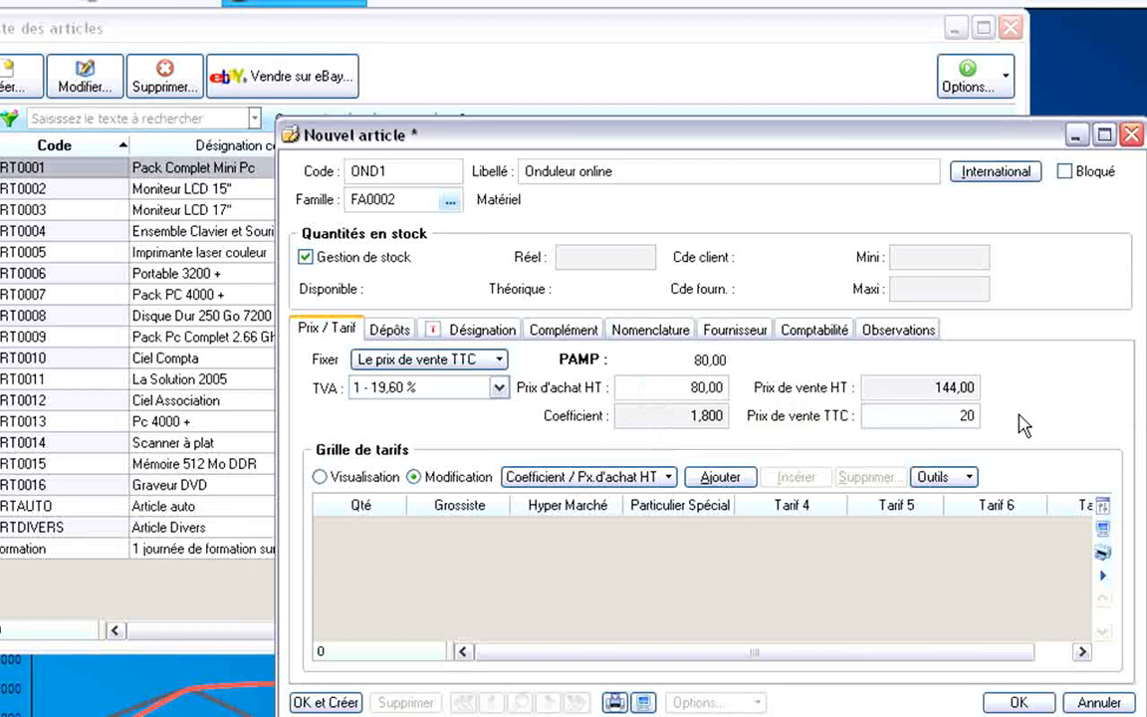
pyautogui.press('Tab')
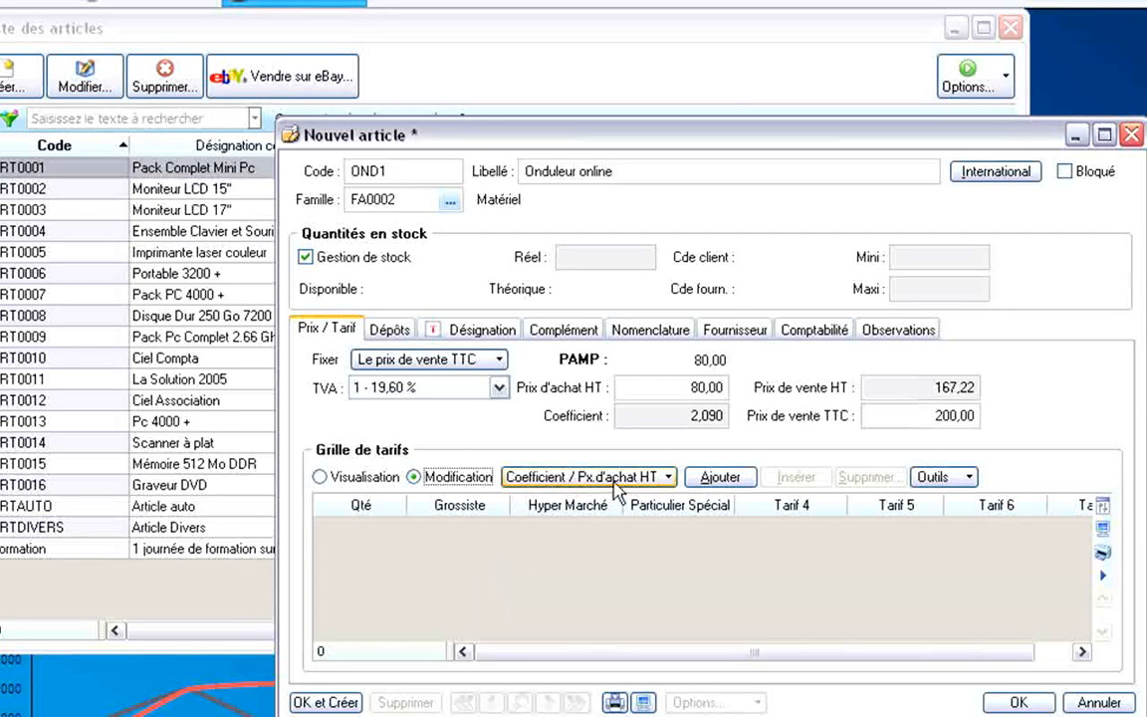
# Add a tariff row for quantity 10 with 75 for Grossiste and 68 for Hyper Marché.
pyautogui.click(726, 478)
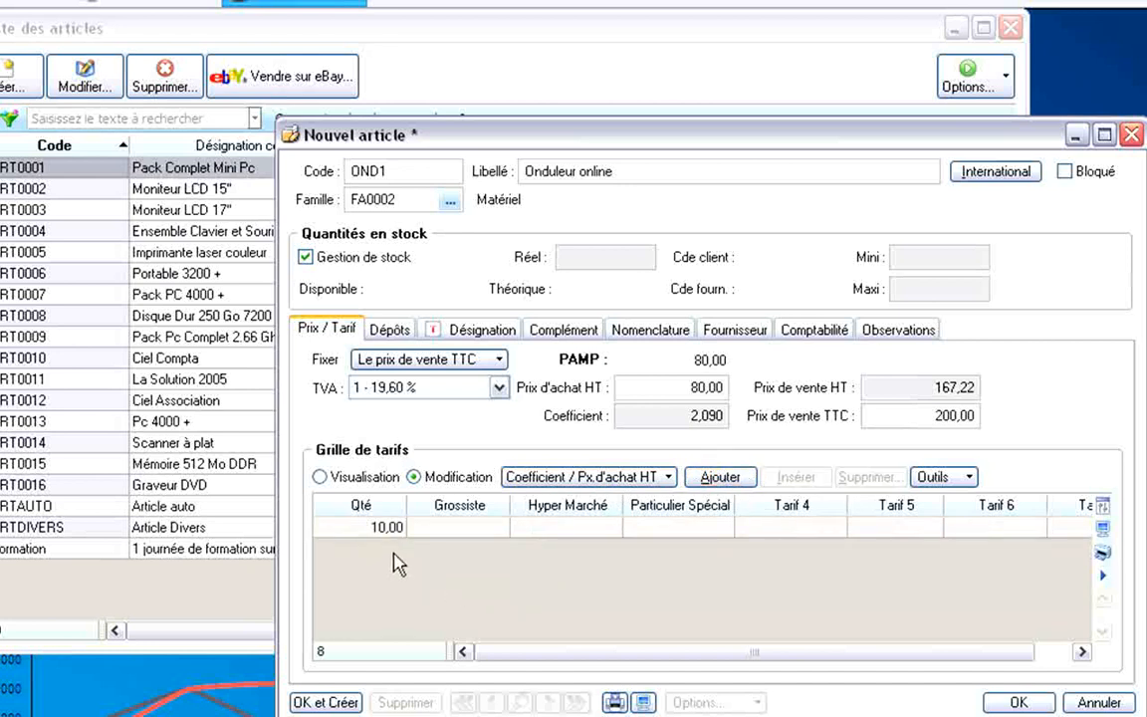
pyautogui.click(469, 527)
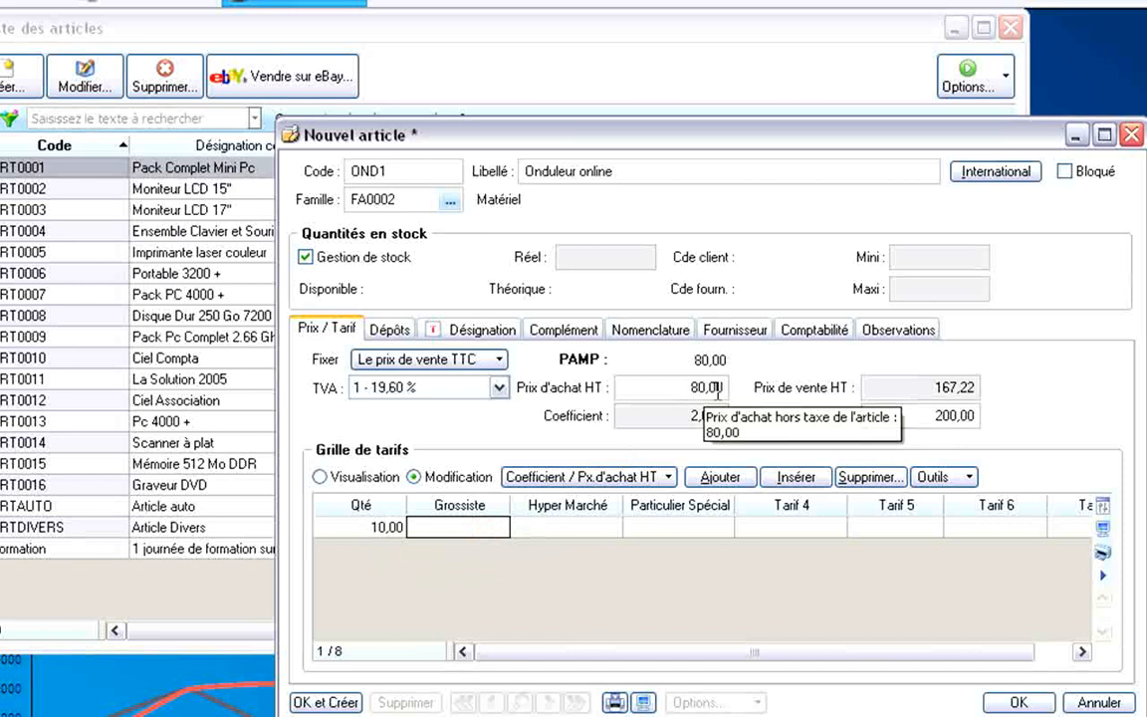
pyautogui.write('75')
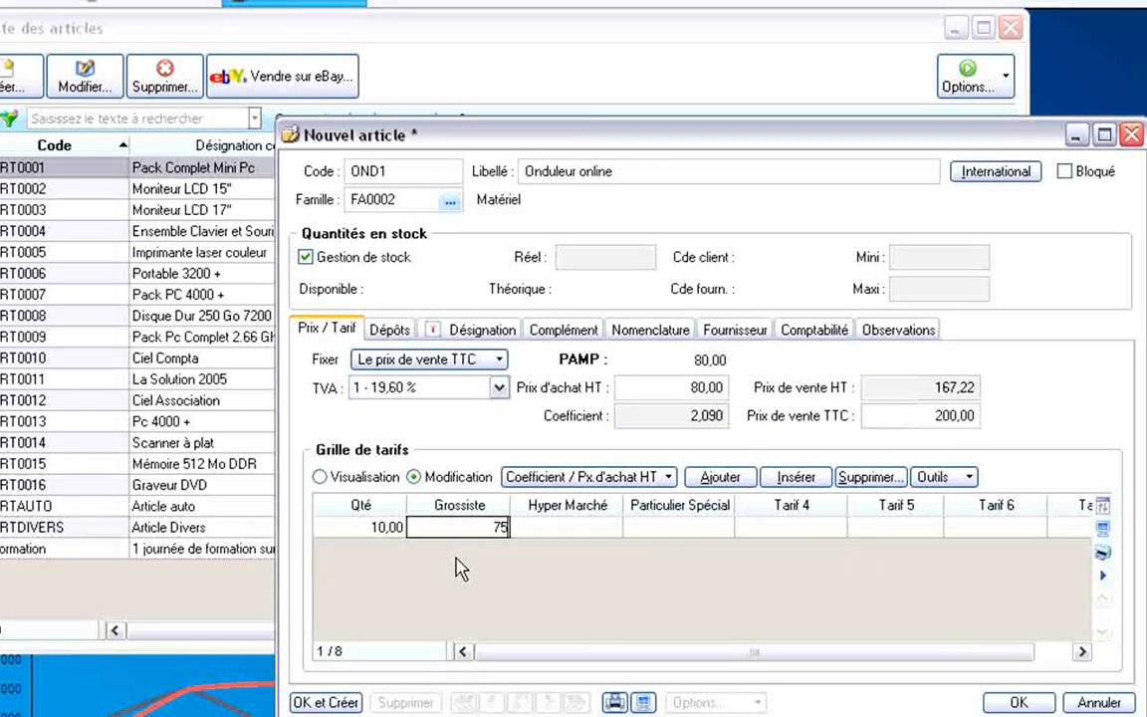
pyautogui.press('Return')
pyautogui.click(570, 528)
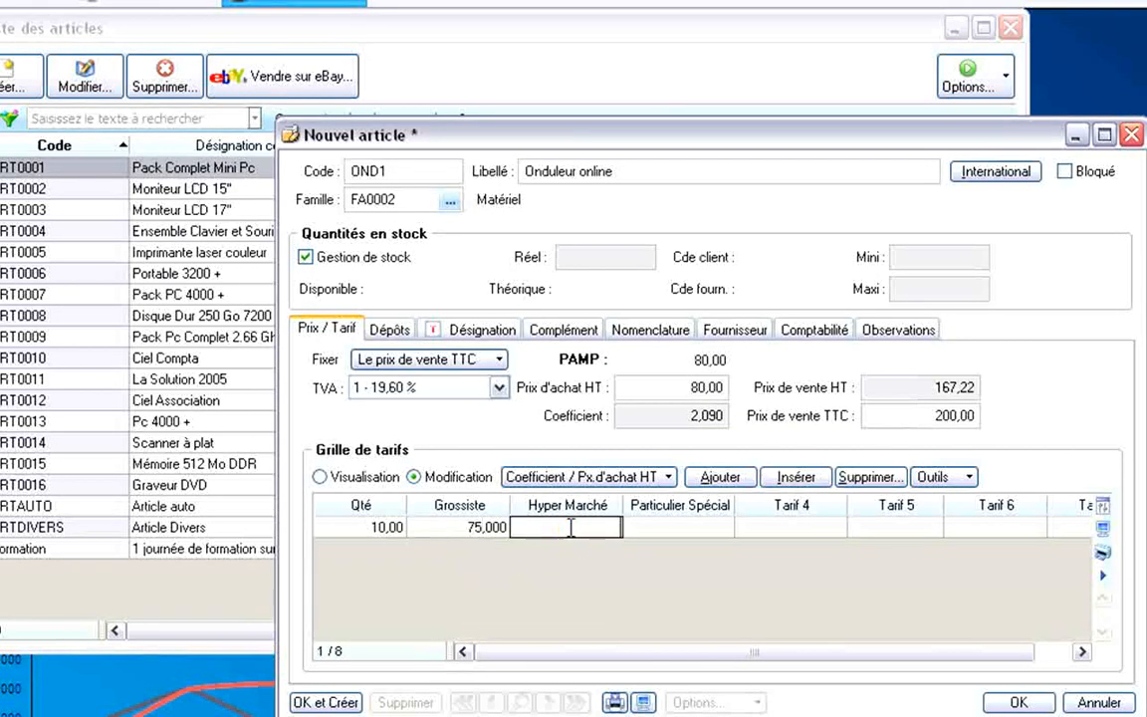
pyautogui.write('68')
pyautogui.press('Return')
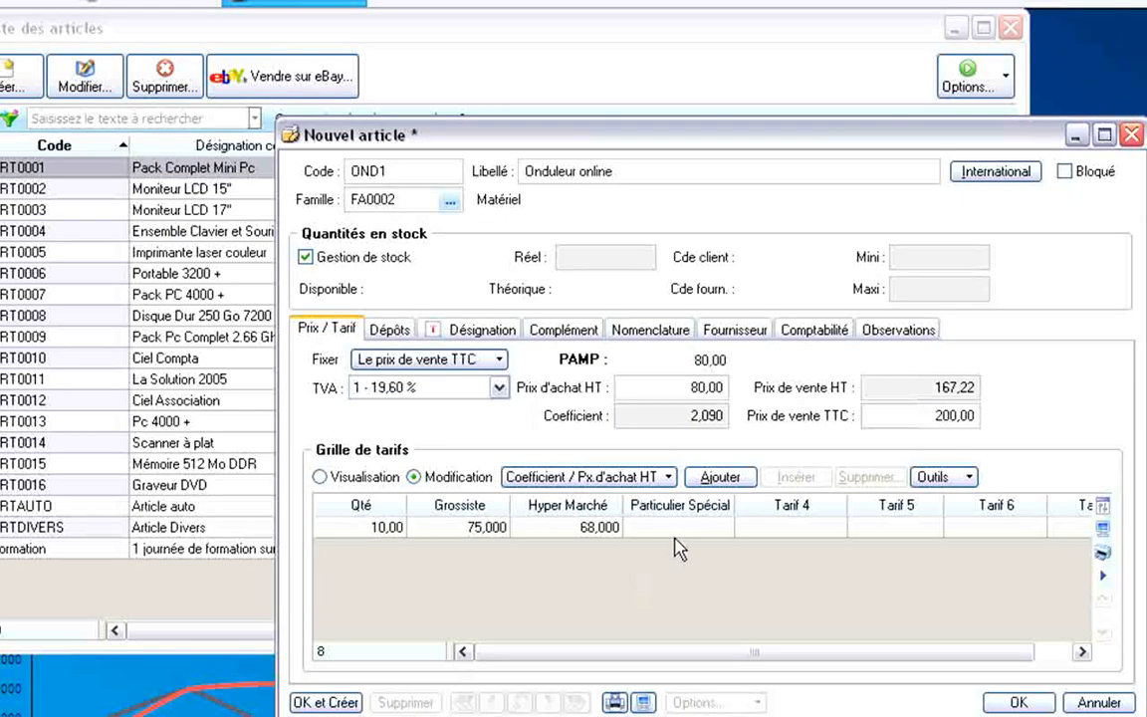
# Add a second tariff row for quantity 20 with 70 for Grossiste and 65 for Hyper Marché.
pyautogui.click(717, 485)
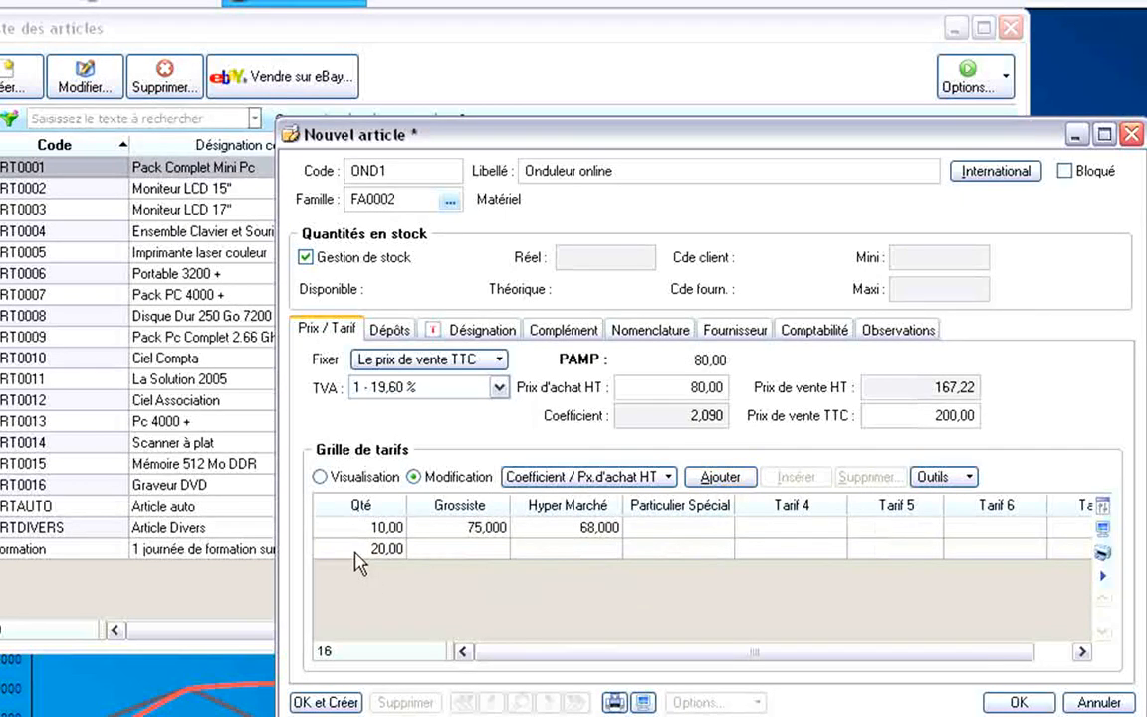
pyautogui.click(458, 551)
pyautogui.write('70')
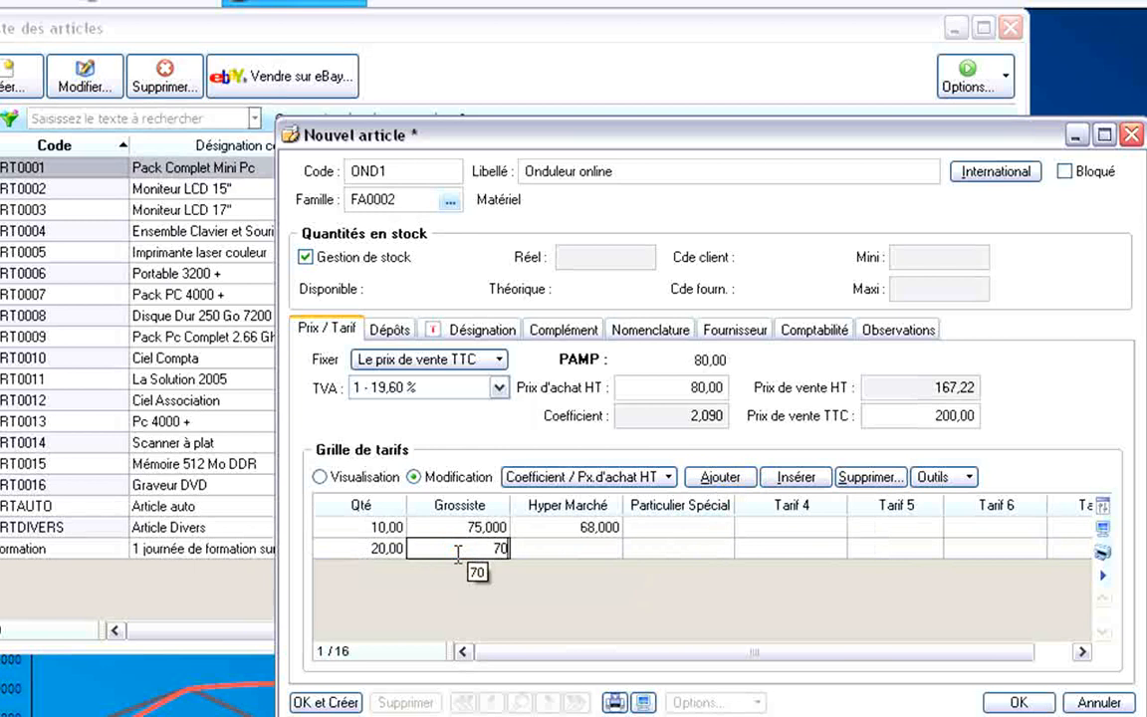
pyautogui.click(462, 565)
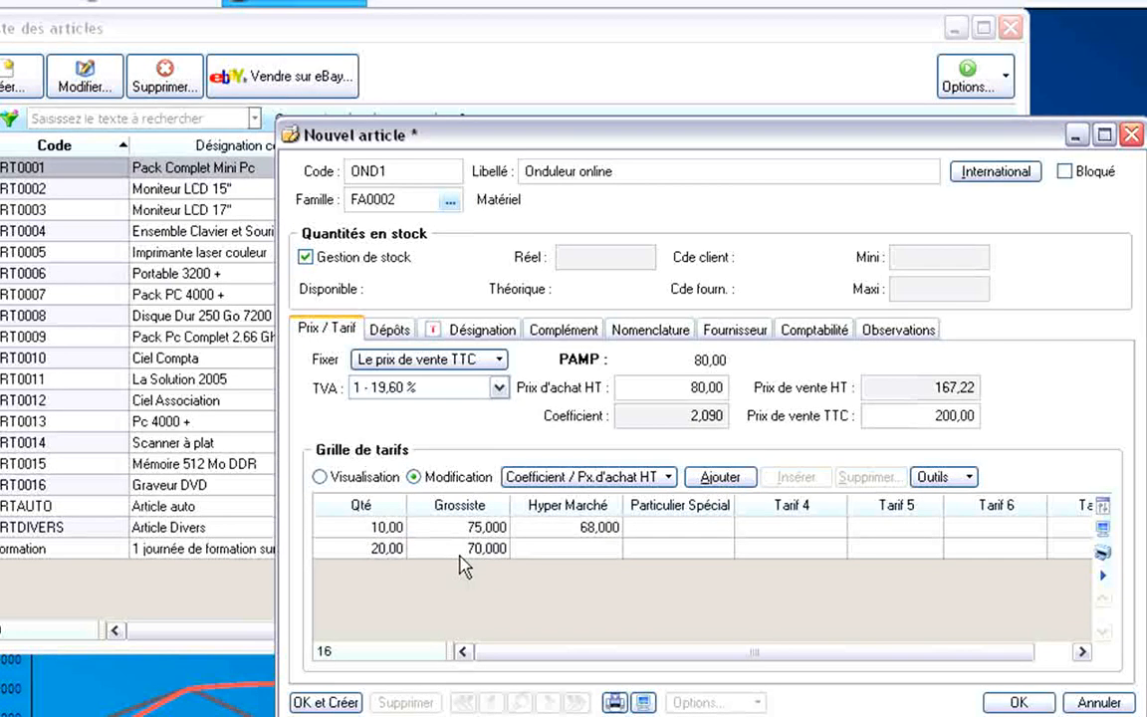
pyautogui.click(574, 548)
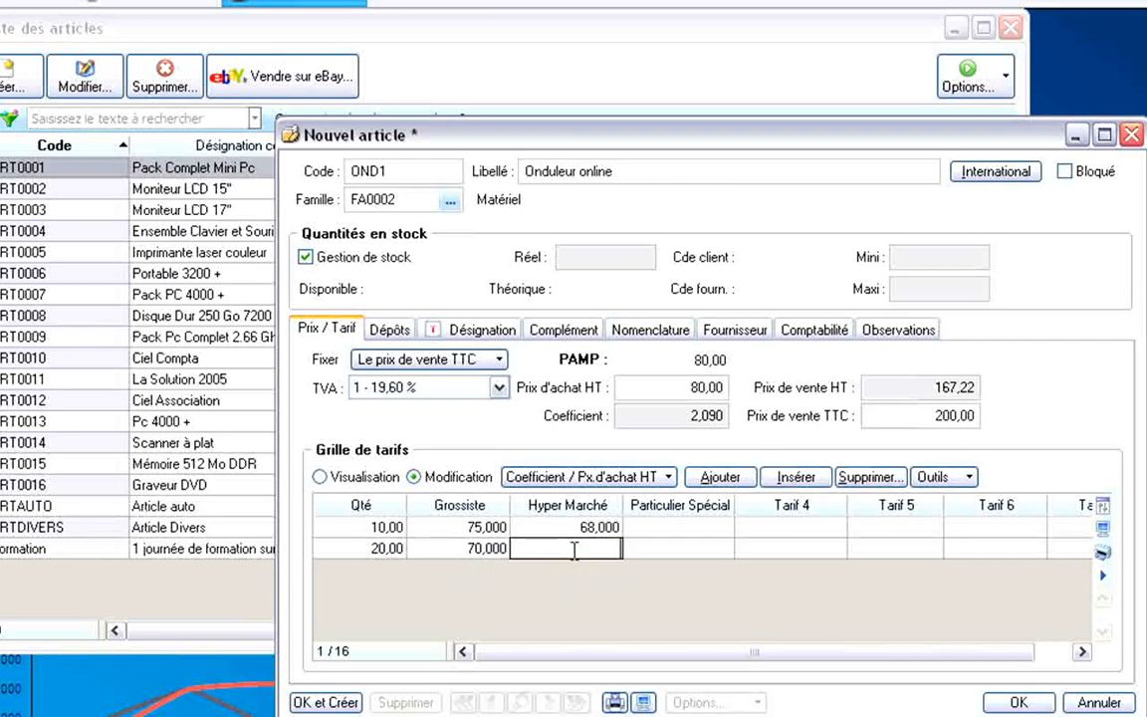
pyautogui.write('65')
pyautogui.click(681, 600)
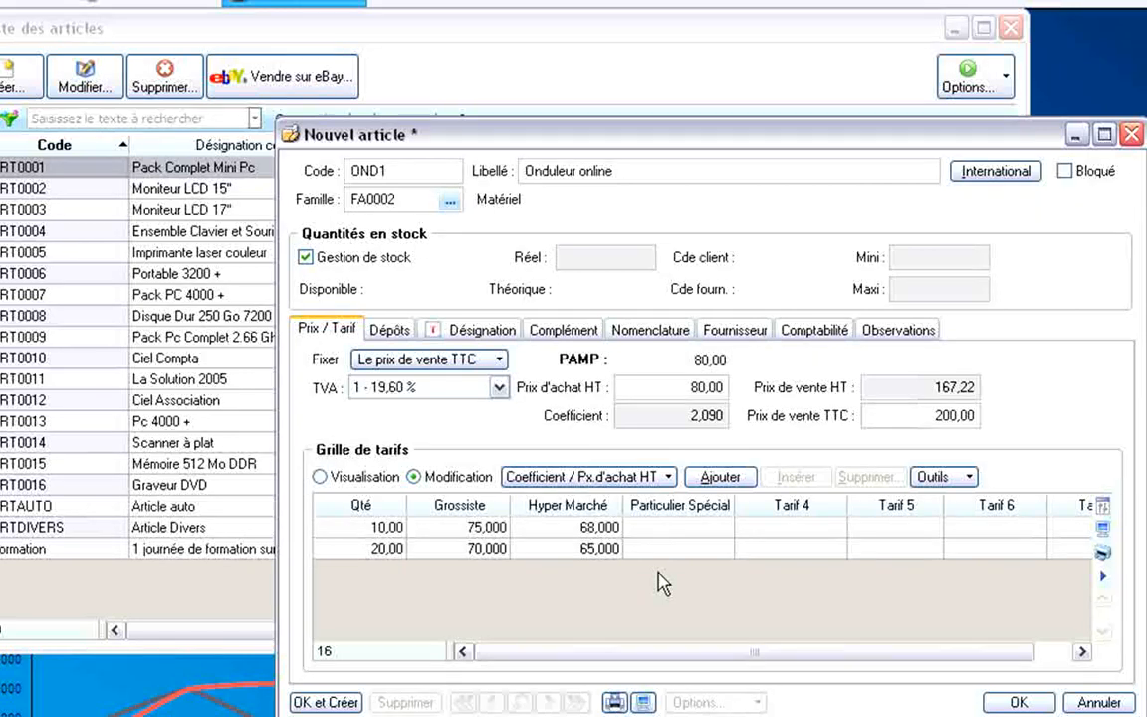
pyautogui.click(935, 478)
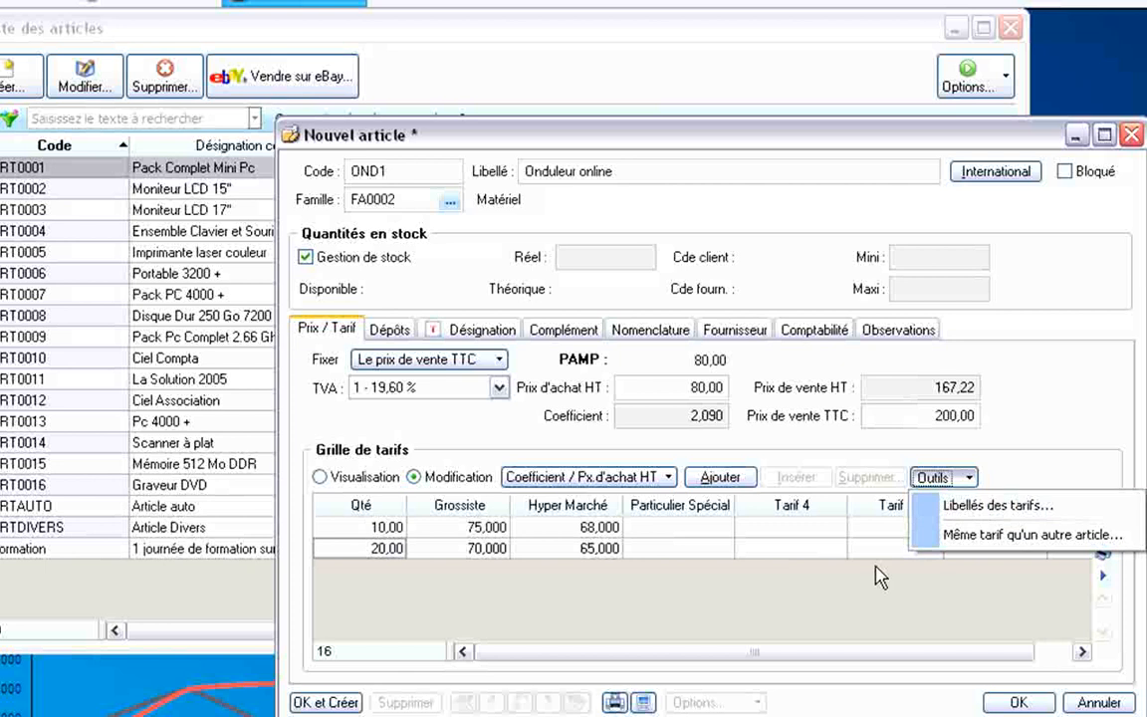
pyautogui.click(827, 587)
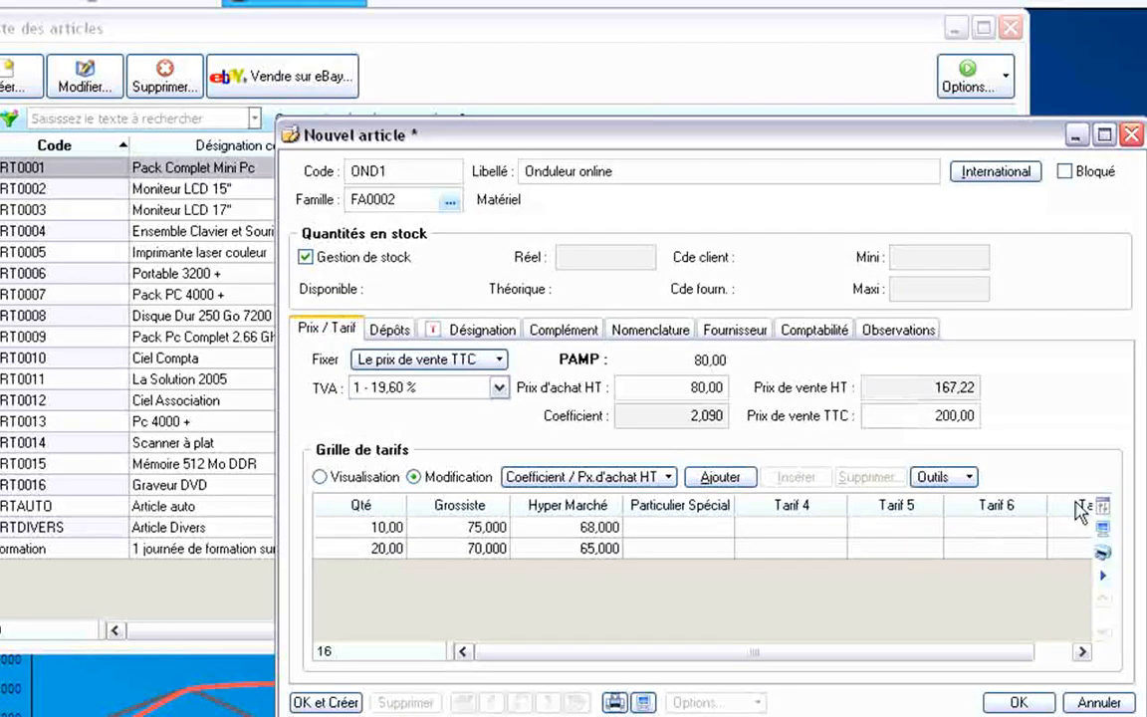
# Examine the tools available for the tariff grid and the article's favourite depot and depot list.
pyautogui.click(944, 477)
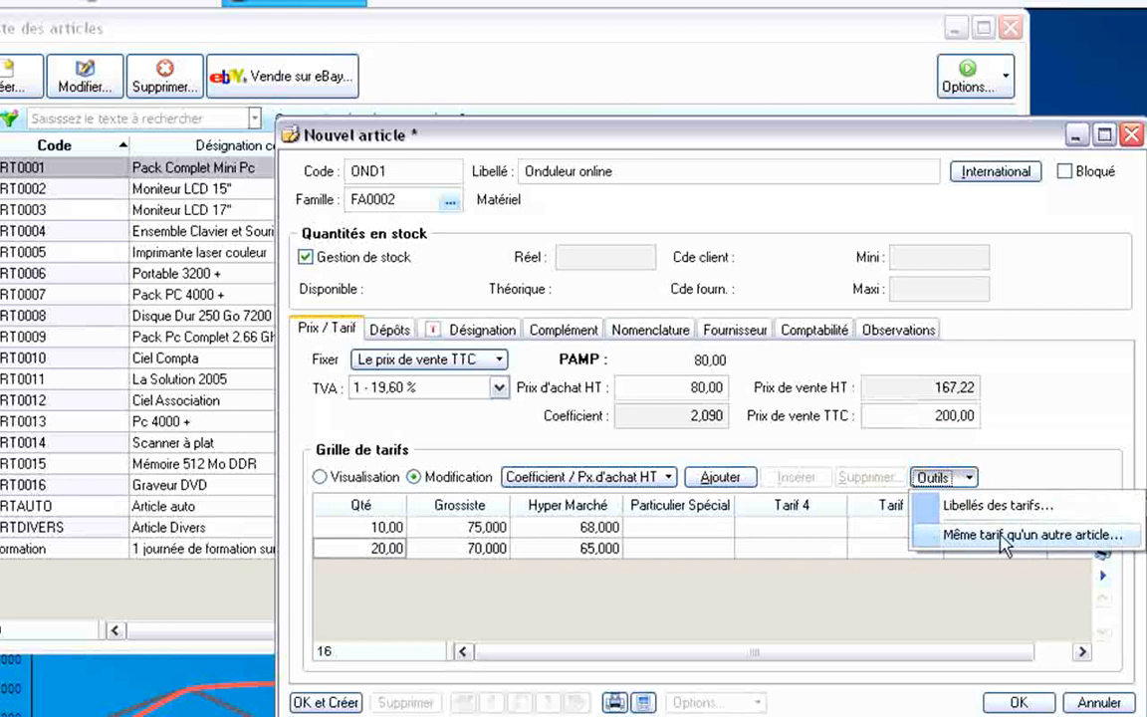
pyautogui.click(788, 604)
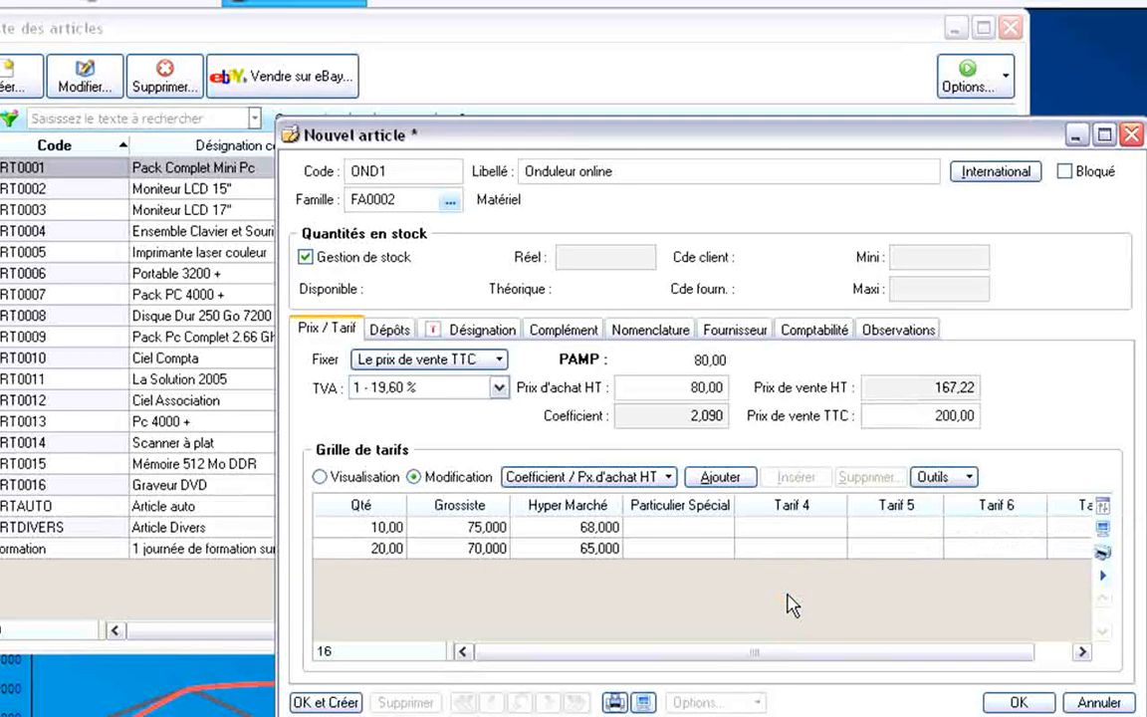
pyautogui.click(389, 331)
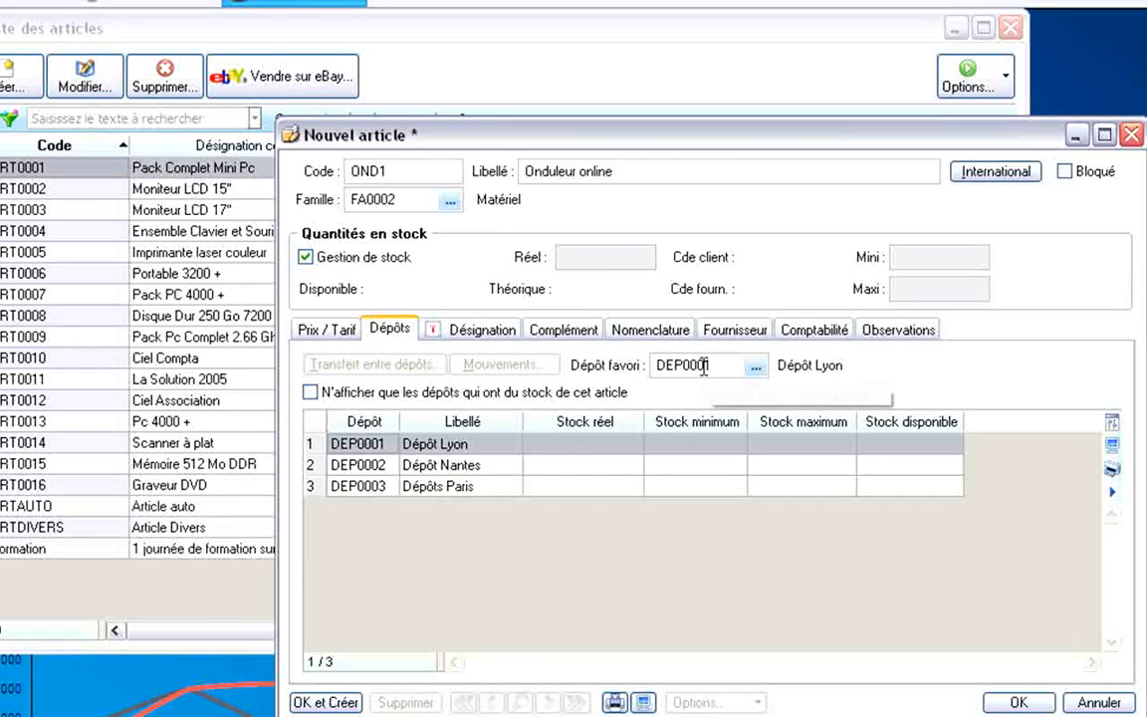
pyautogui.click(734, 365)
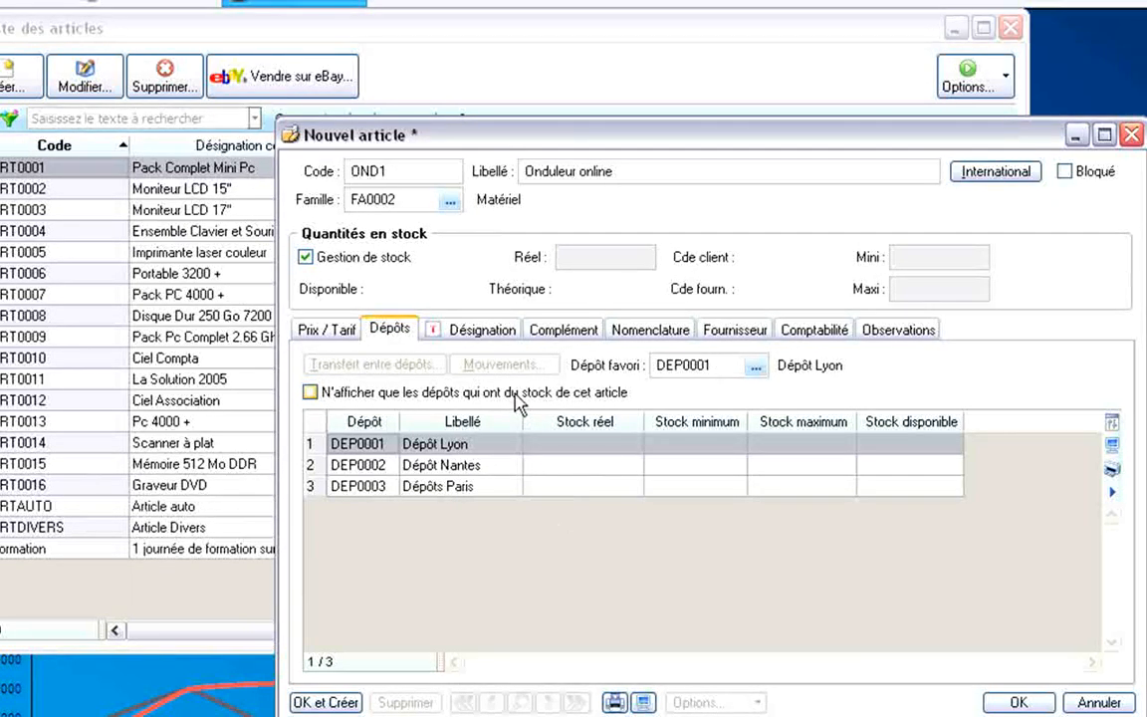
# Make the article's designation text "Onduleur online" bold.
pyautogui.click(480, 331)
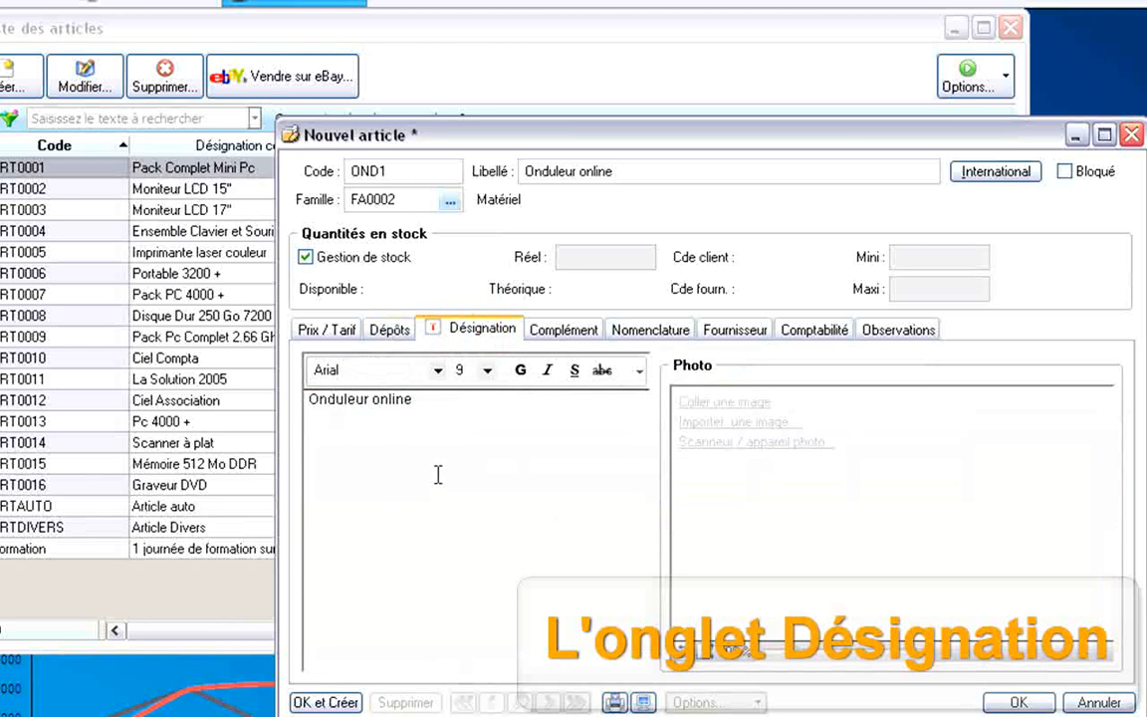
pyautogui.click(446, 423)
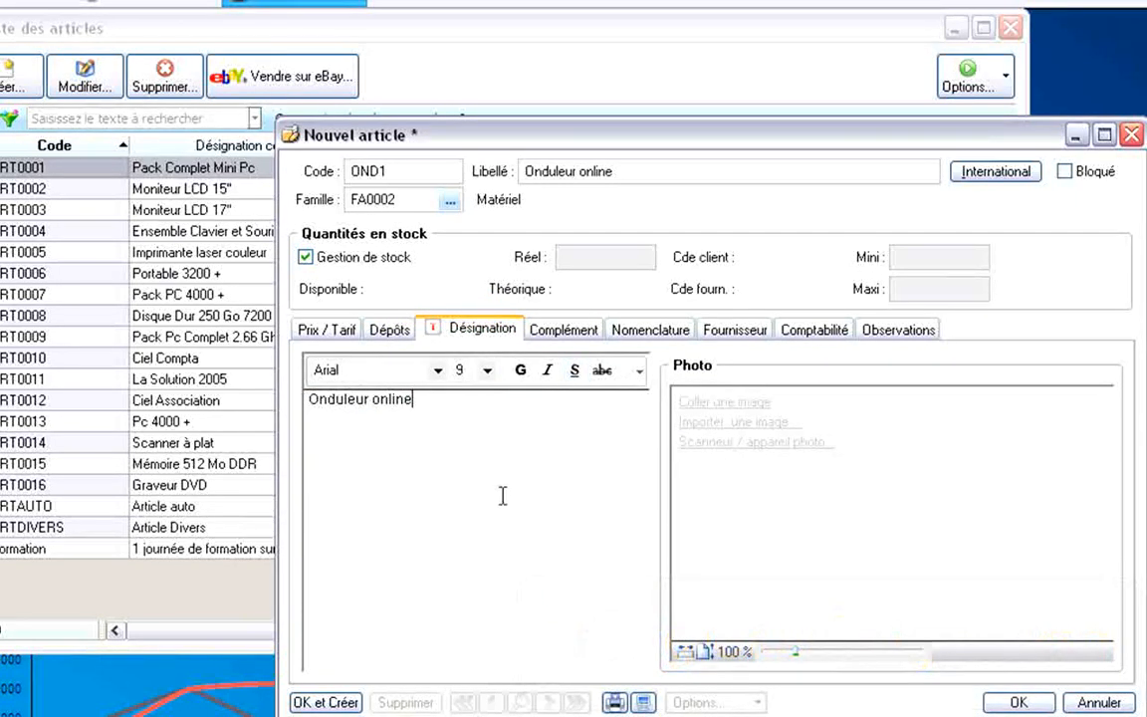
pyautogui.click(447, 416)
pyautogui.moveTo(450, 410); pyautogui.dragTo(308, 401)
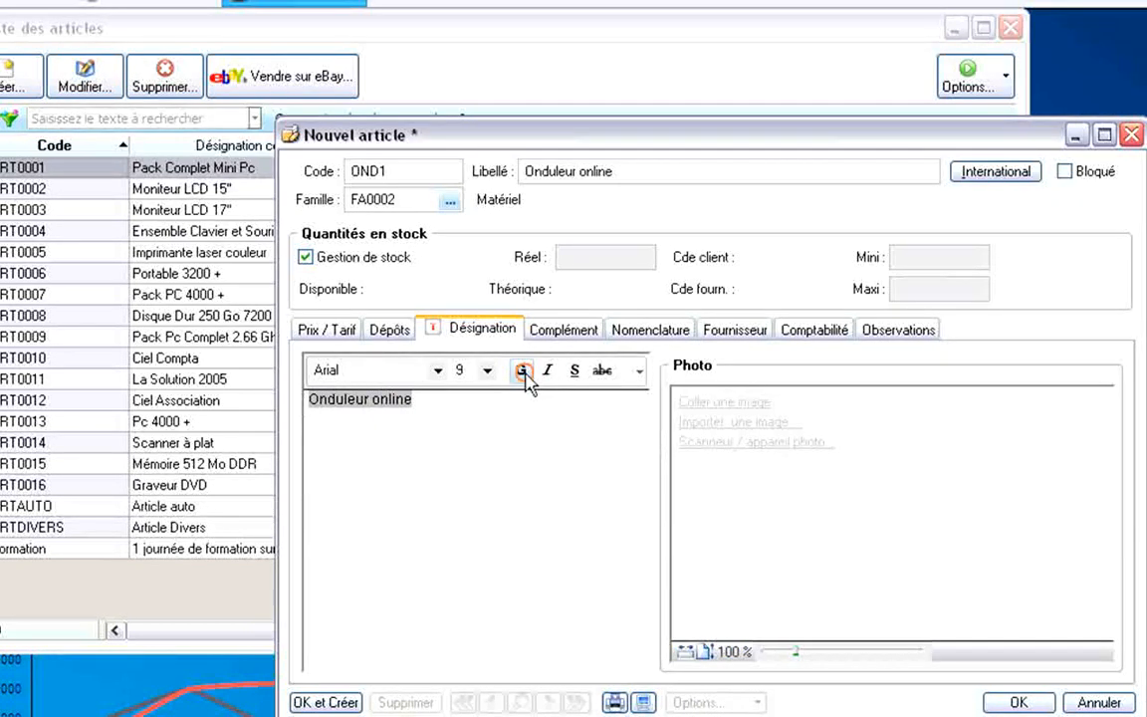
pyautogui.click(523, 372)
pyautogui.click(458, 476)
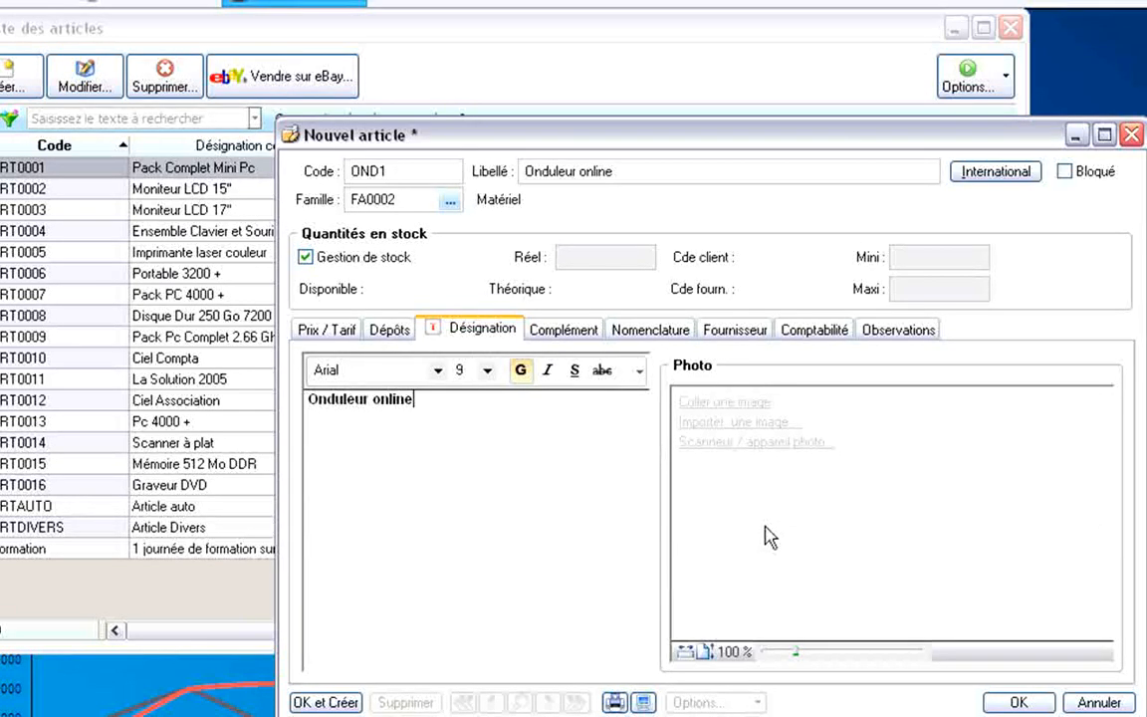
# Examine the brand, eco-participation, warranty and category settings in the article's complementary information.
pyautogui.click(580, 335)
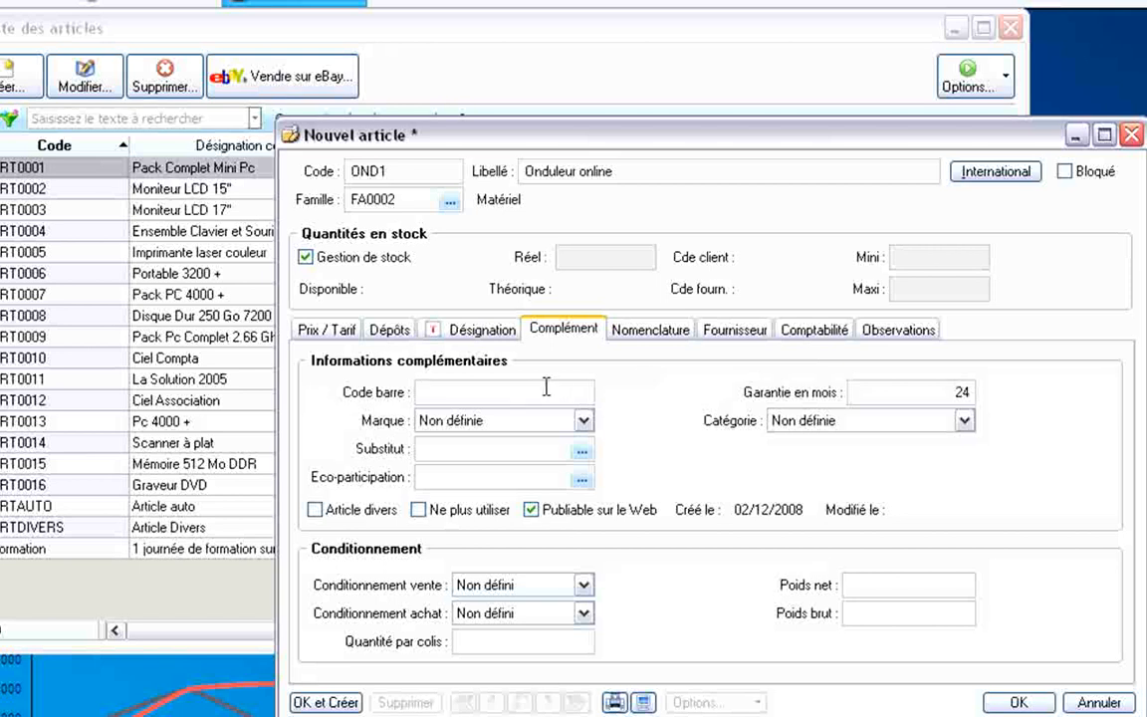
pyautogui.click(584, 421)
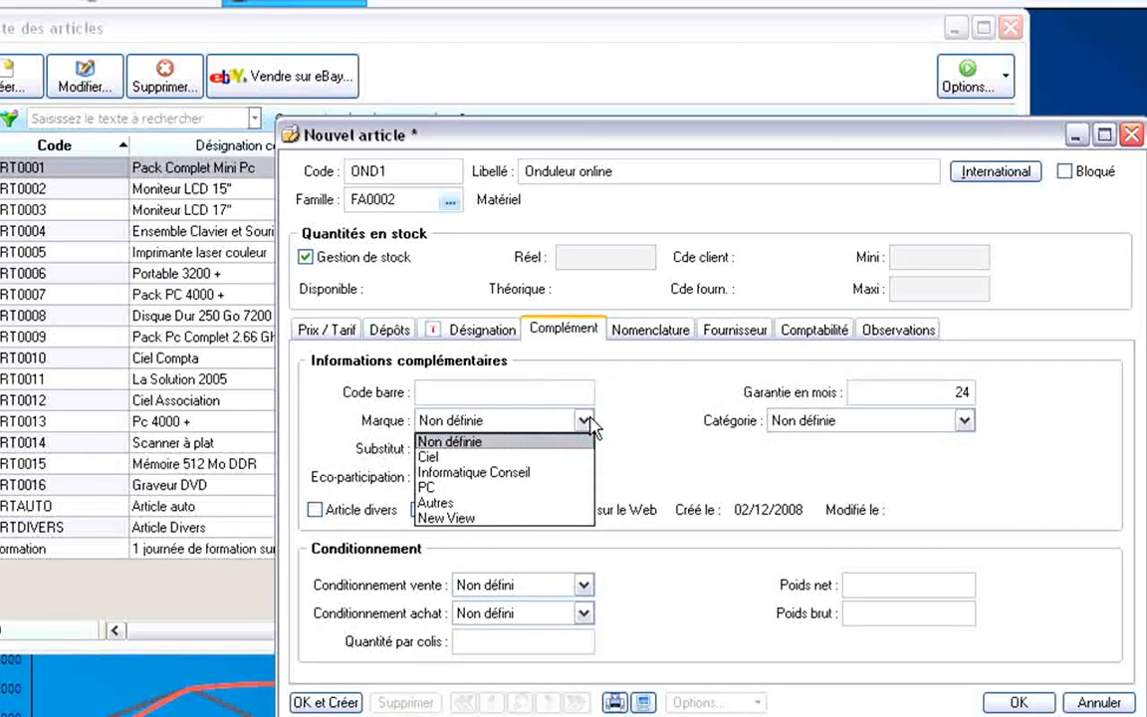
pyautogui.click(588, 423)
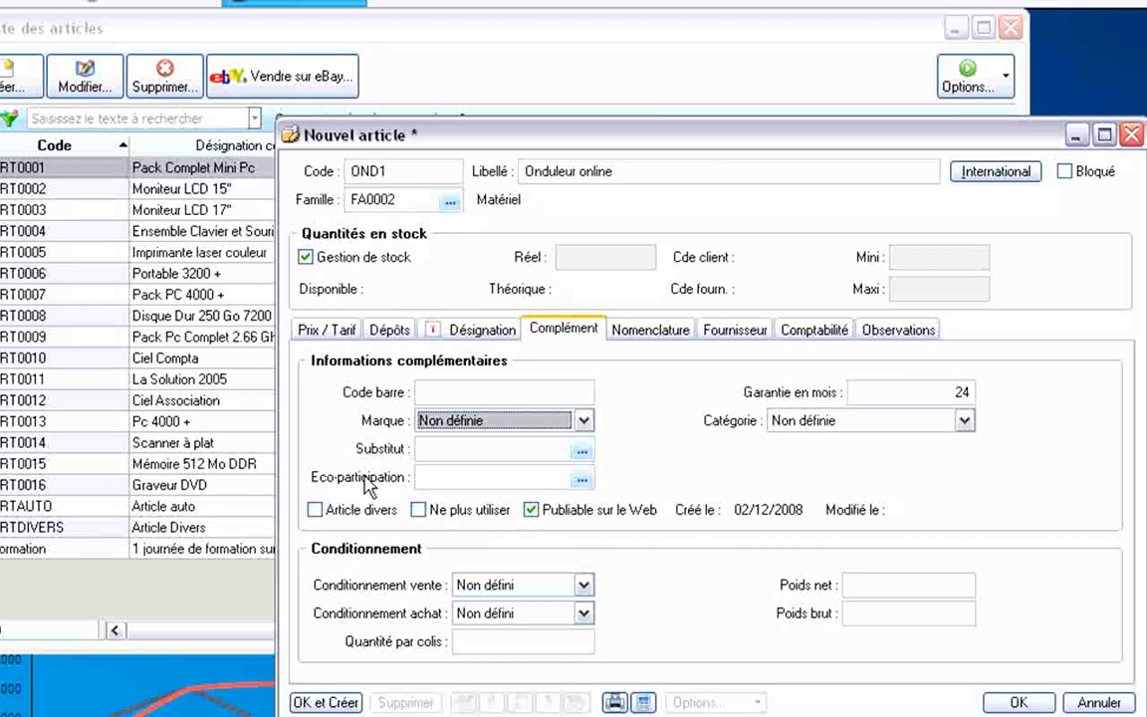
pyautogui.click(582, 479)
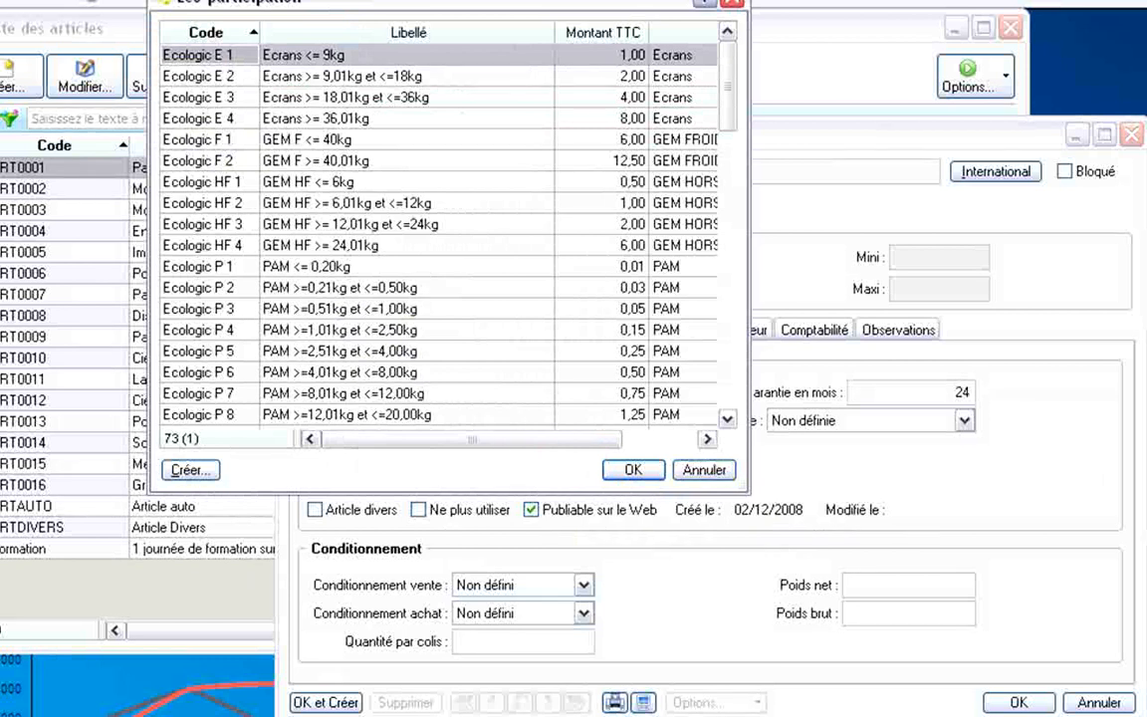
pyautogui.click(704, 470)
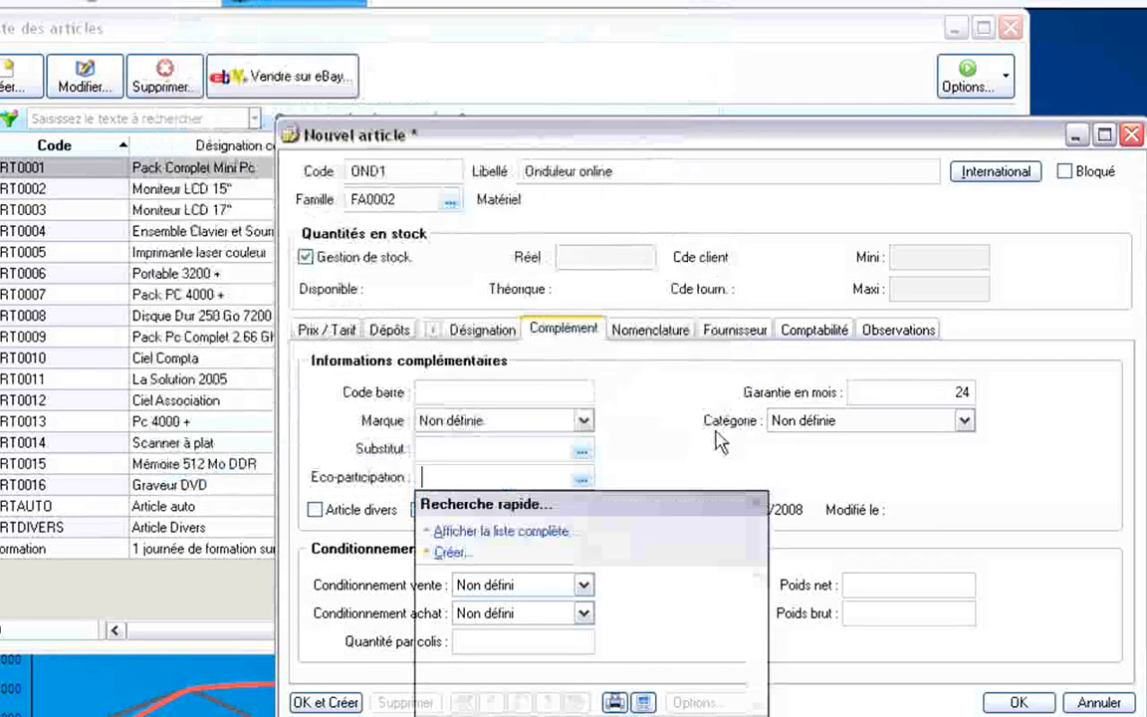
pyautogui.click(963, 391)
pyautogui.write('24')
pyautogui.click(964, 420)
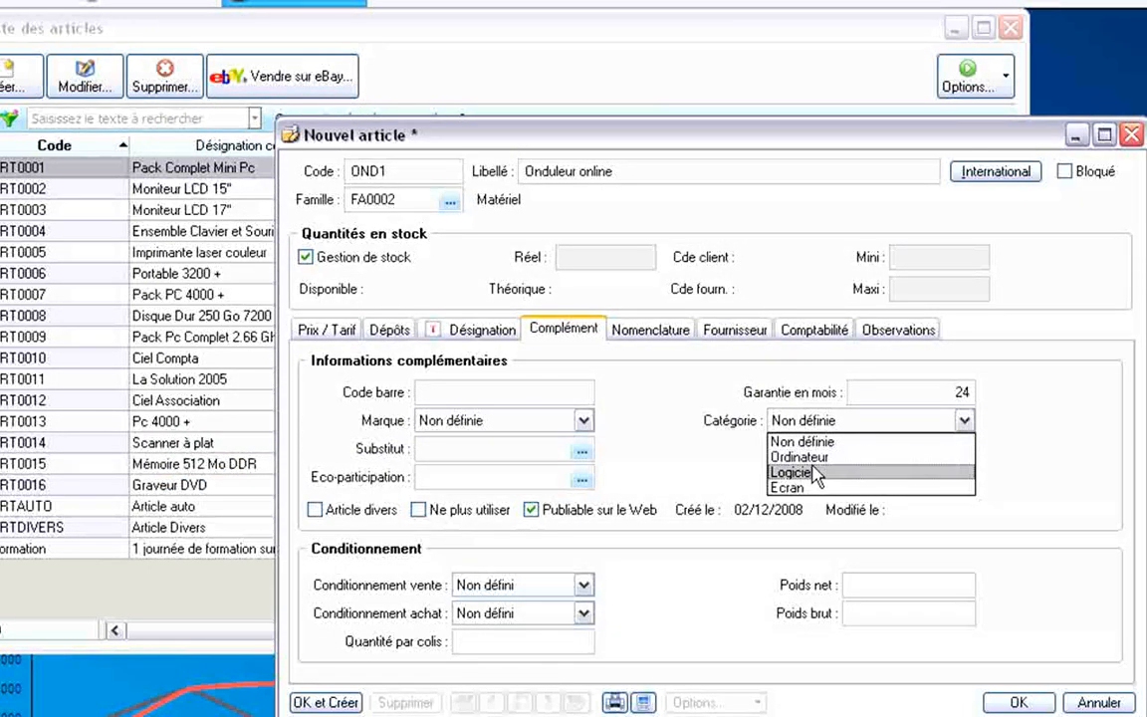
pyautogui.click(713, 469)
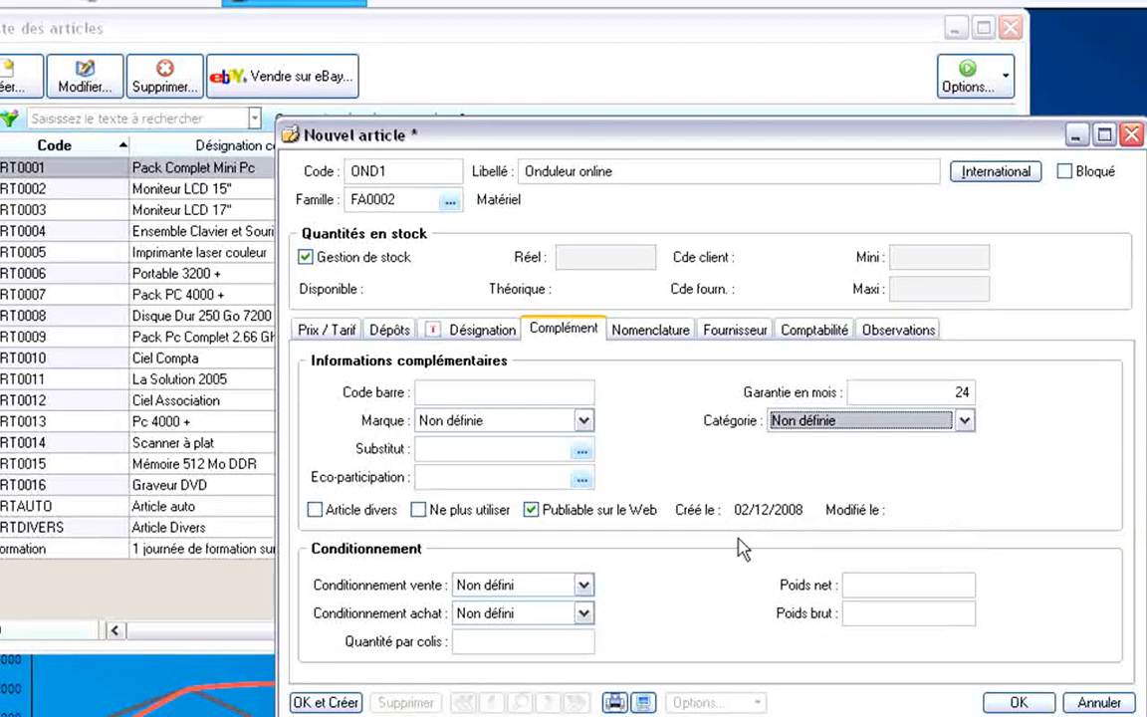
# Examine the packaging choices offered for the article's sales and purchases.
pyautogui.click(584, 585)
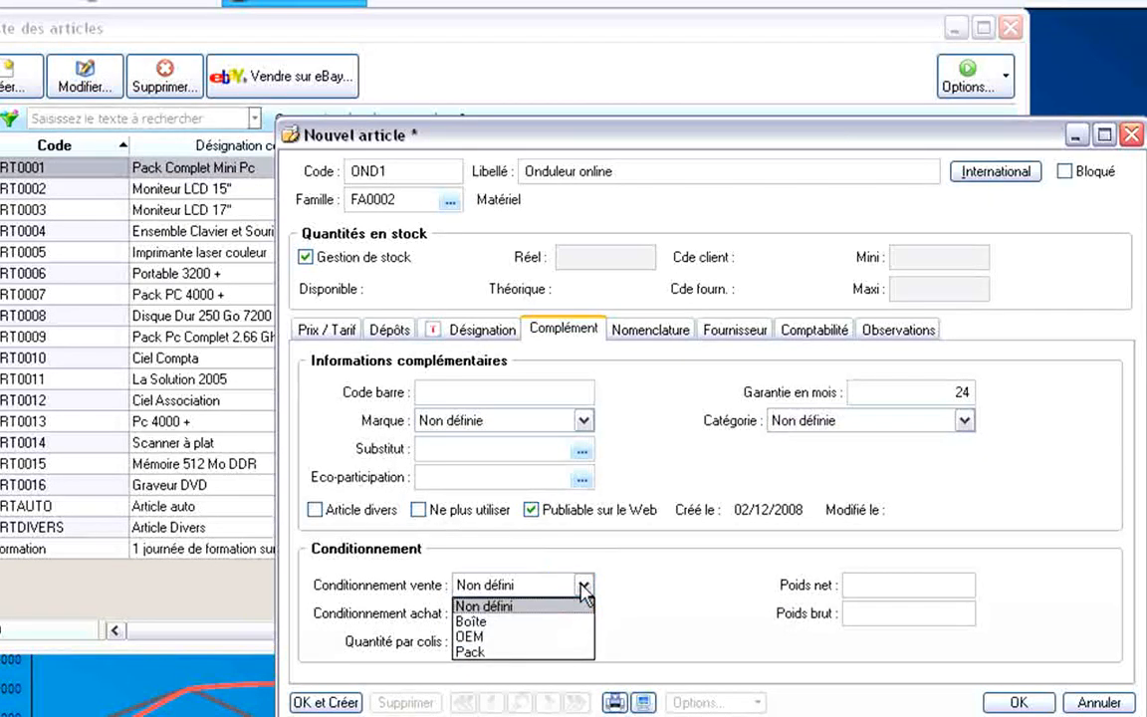
pyautogui.click(582, 586)
pyautogui.click(585, 613)
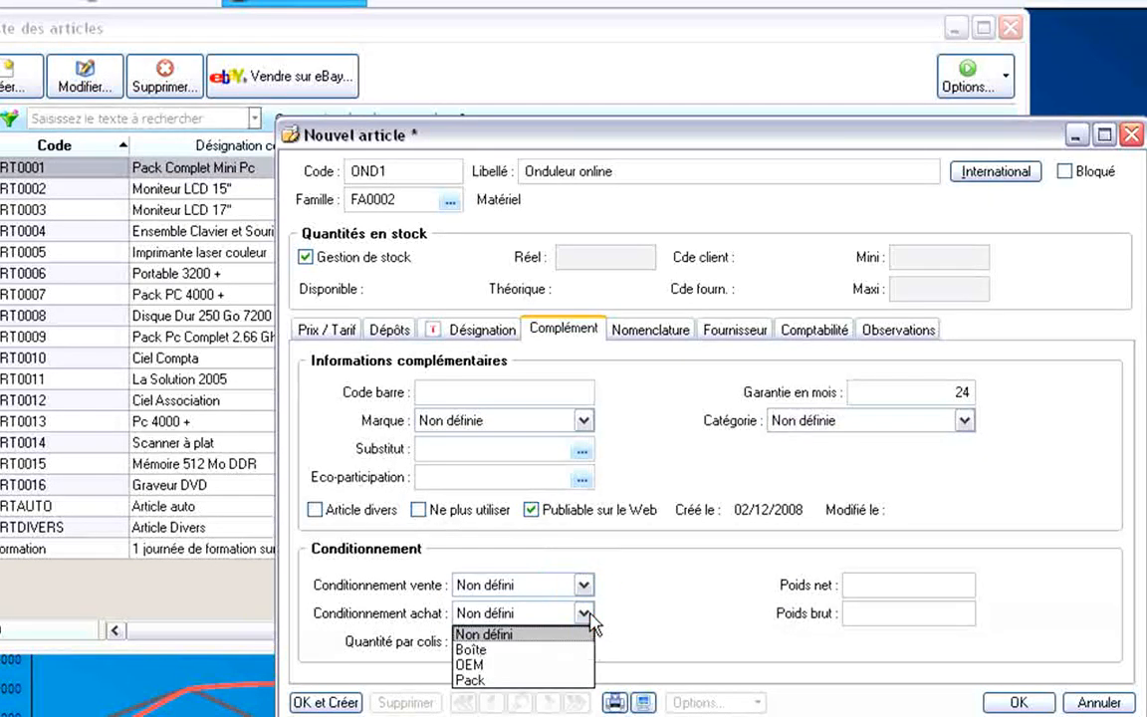
pyautogui.click(585, 615)
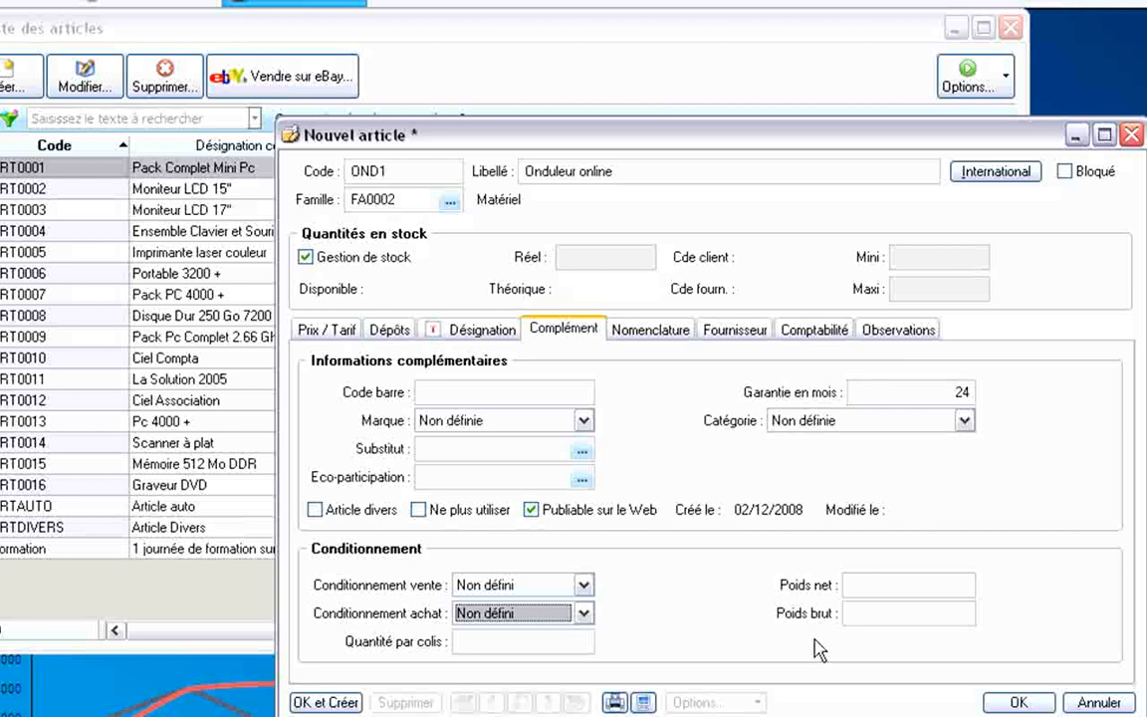
# Examine the article's component list, the suppliers available for it and its accounting accounts.
pyautogui.click(639, 334)
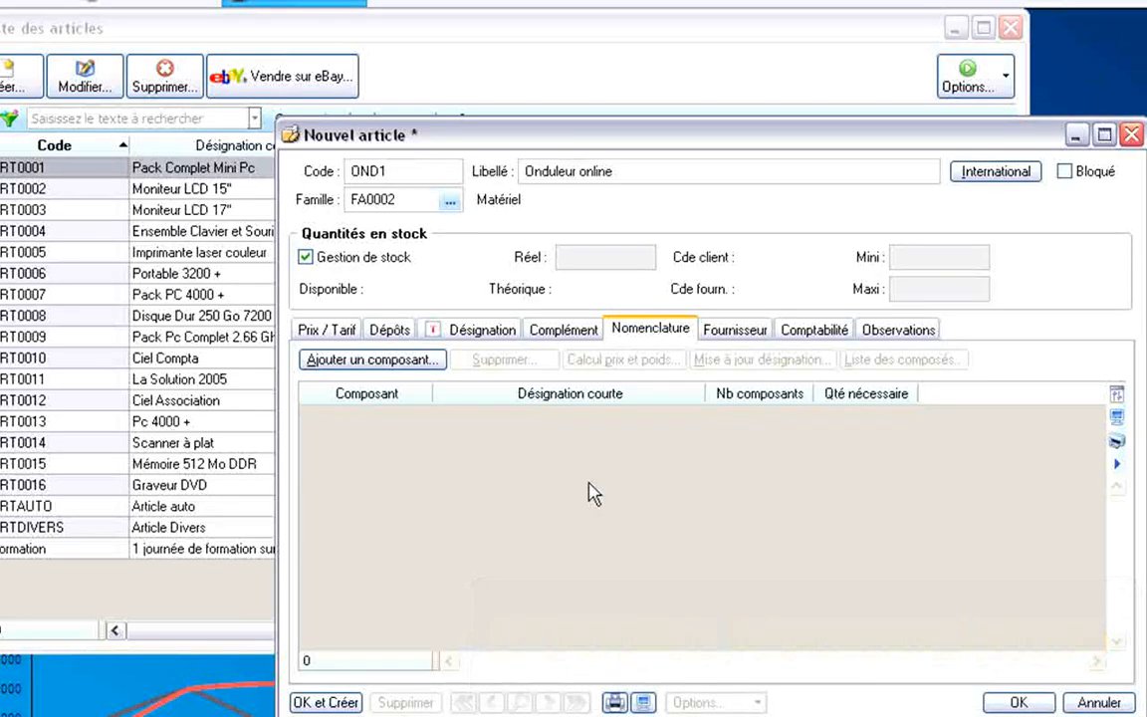
pyautogui.click(730, 332)
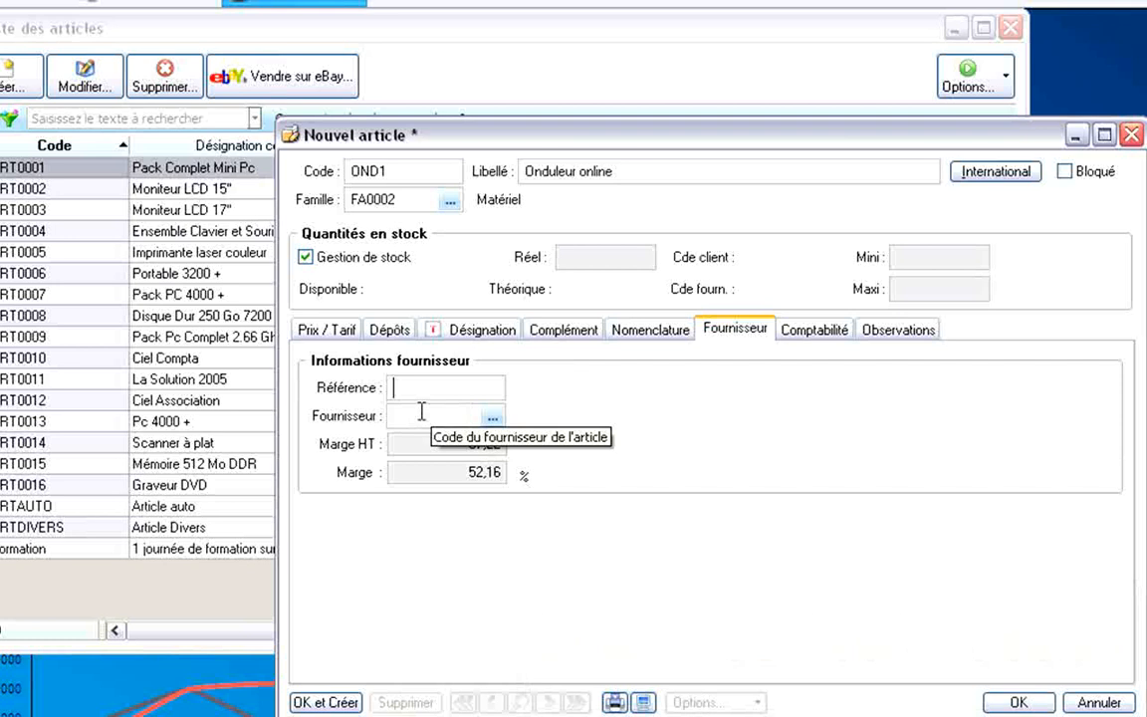
pyautogui.click(489, 417)
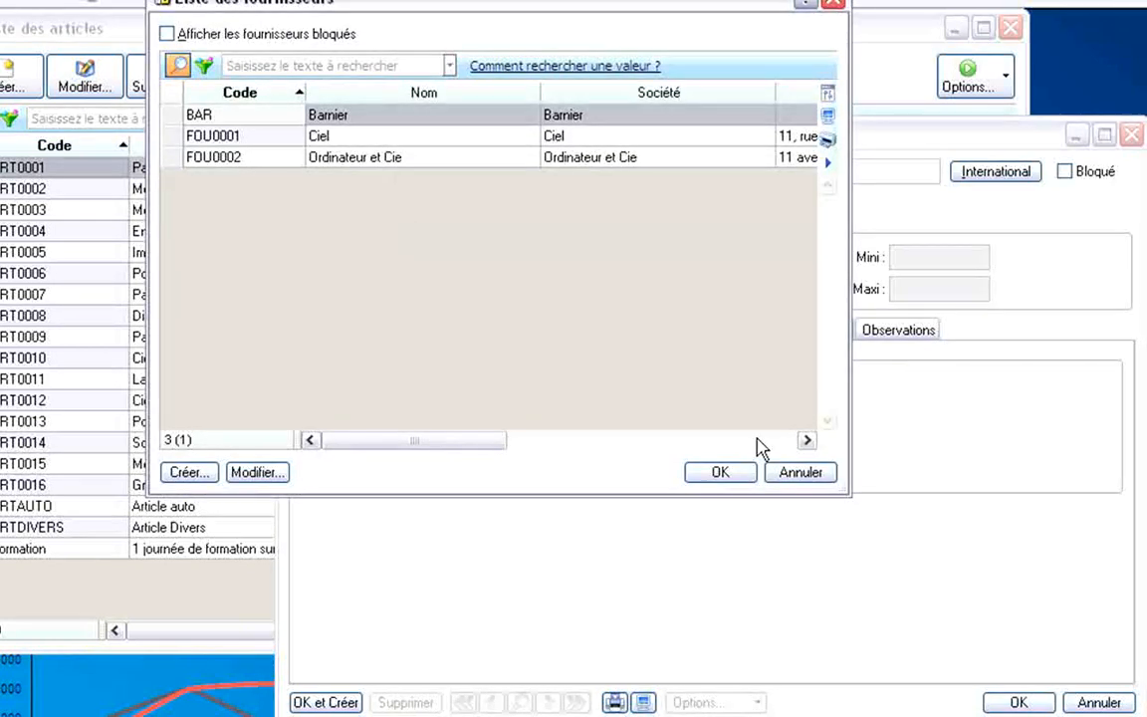
pyautogui.click(802, 476)
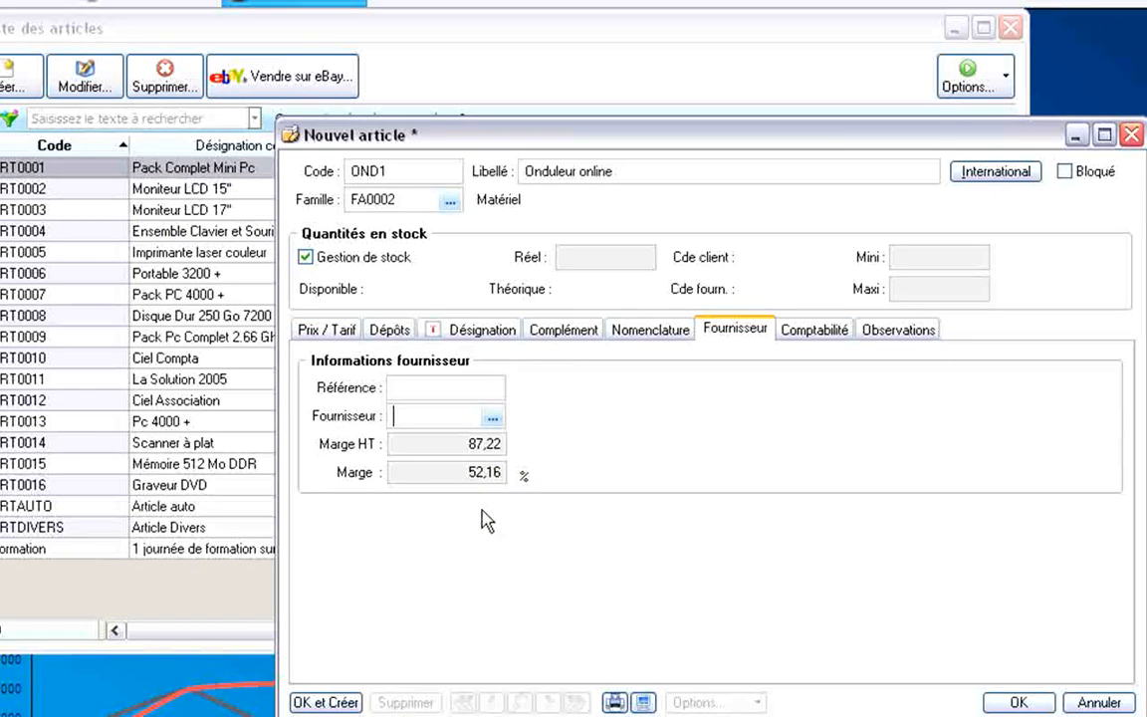
pyautogui.click(799, 336)
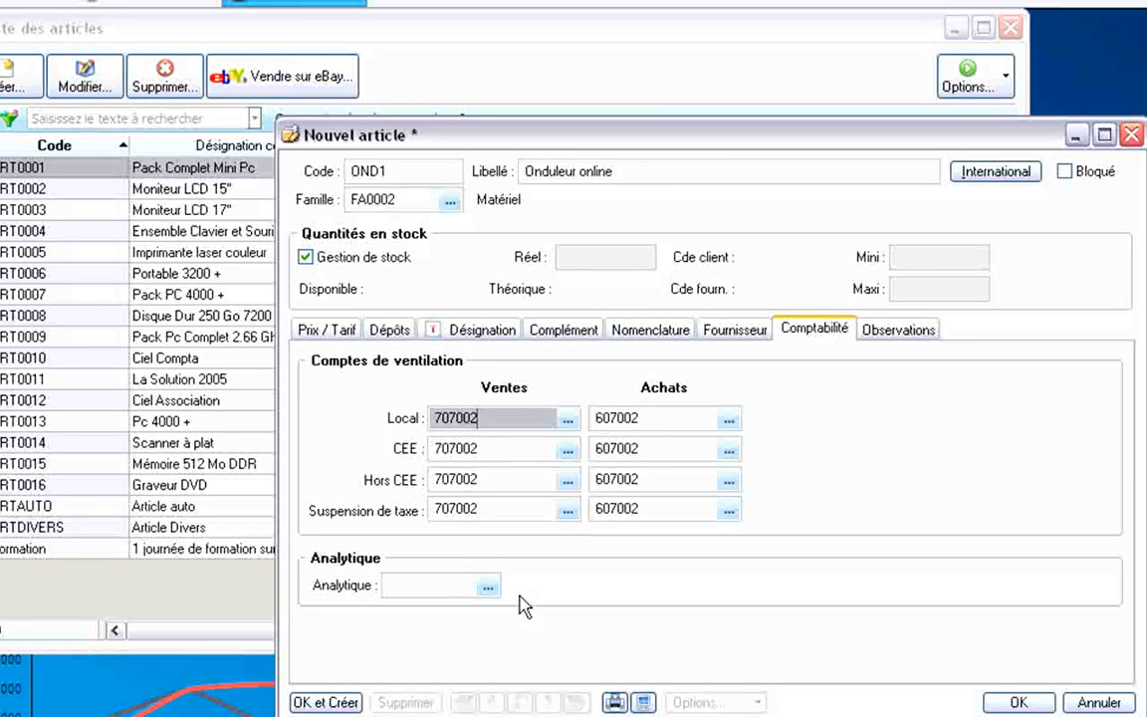
# Save article OND1 after checking its observations, look over its additional options and close the record.
pyautogui.click(894, 330)
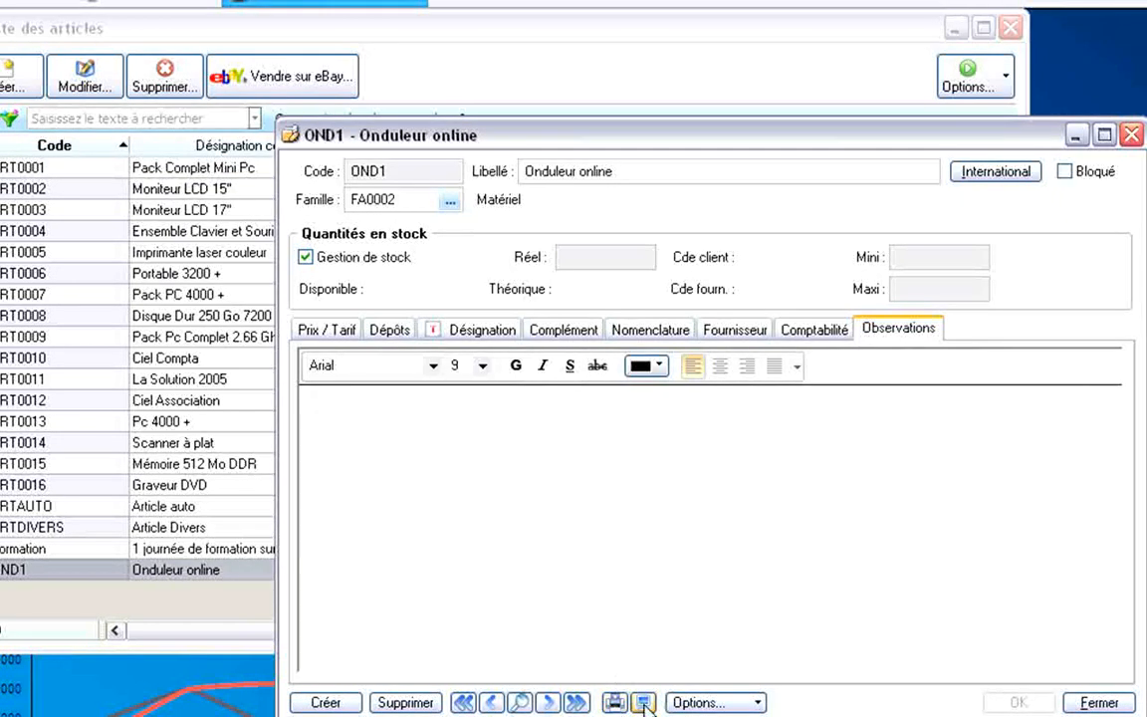
pyautogui.click(709, 703)
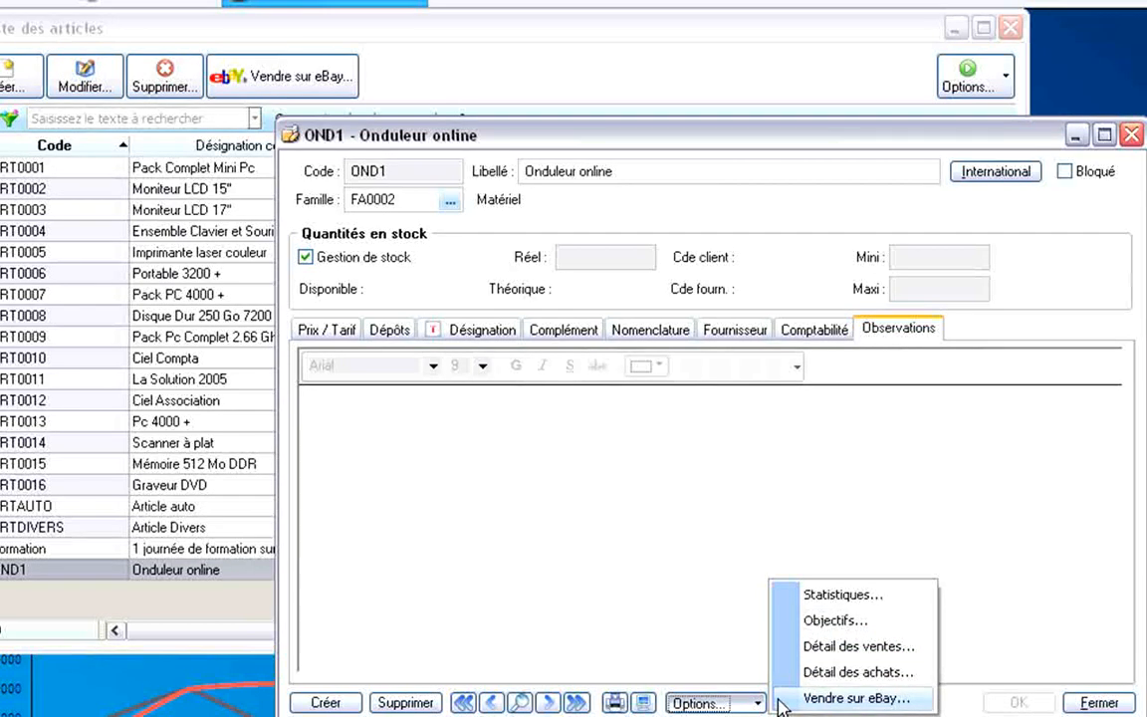
pyautogui.click(694, 540)
pyautogui.click(1087, 702)
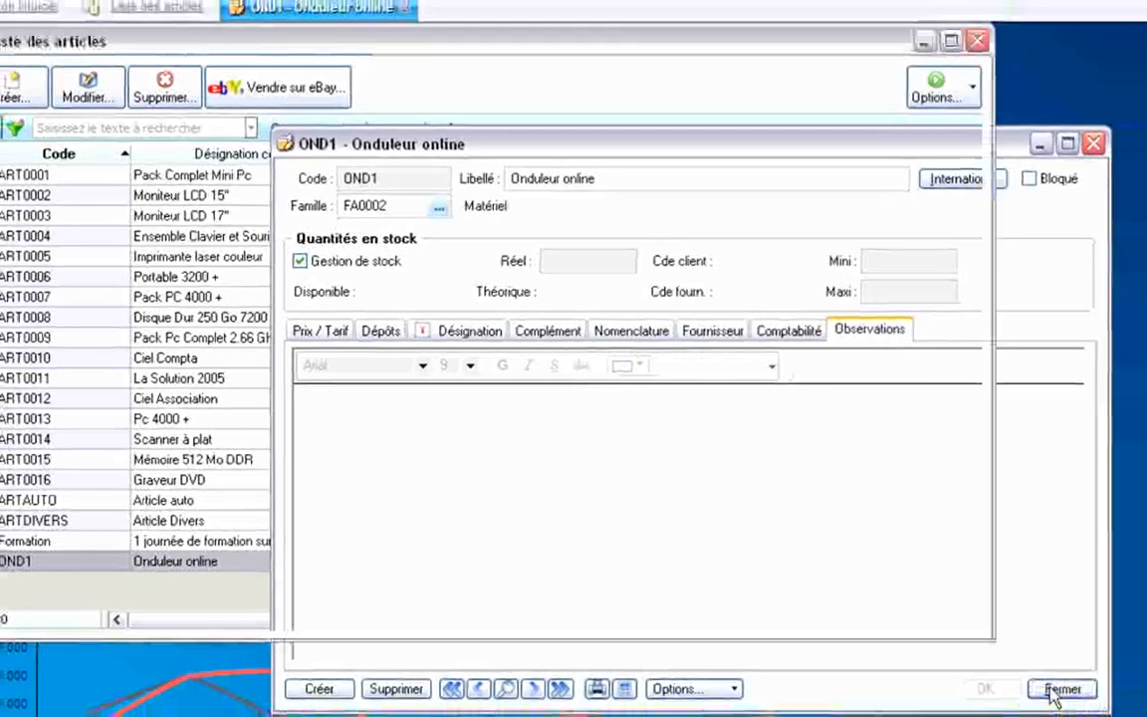